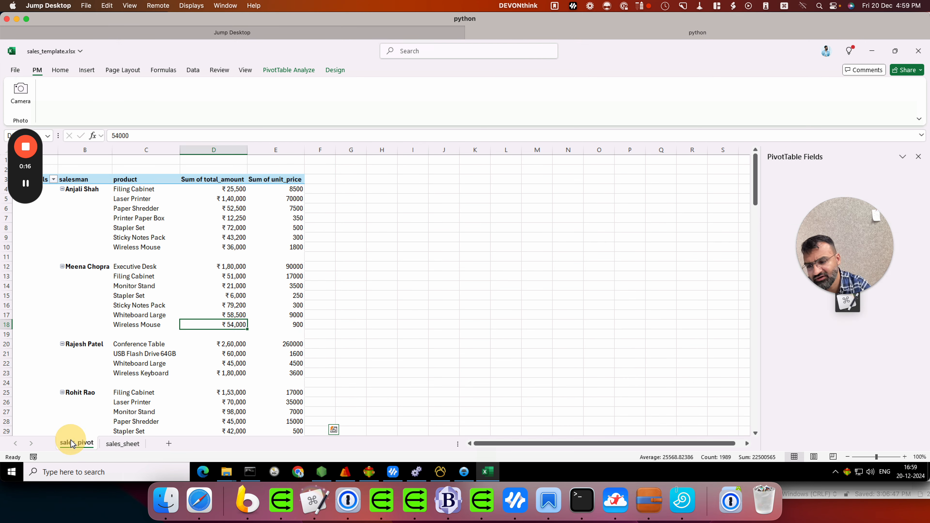
# Save the sales_template.xlsx pivot workbook with Ctrl+S and close Excel.
pyautogui.moveTo(32, 161); pyautogui.dragTo(779, 302)
pyautogui.click(57, 193)
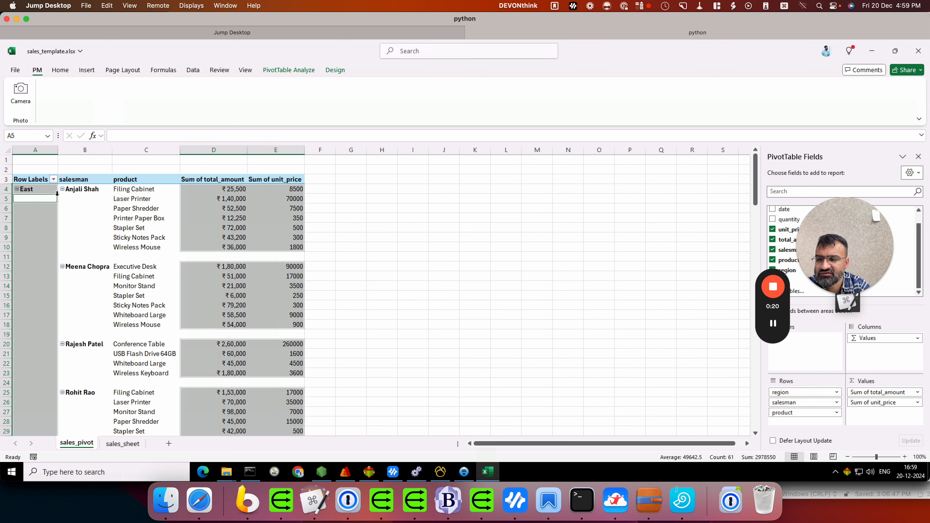
pyautogui.scroll(-6, 395, 220)
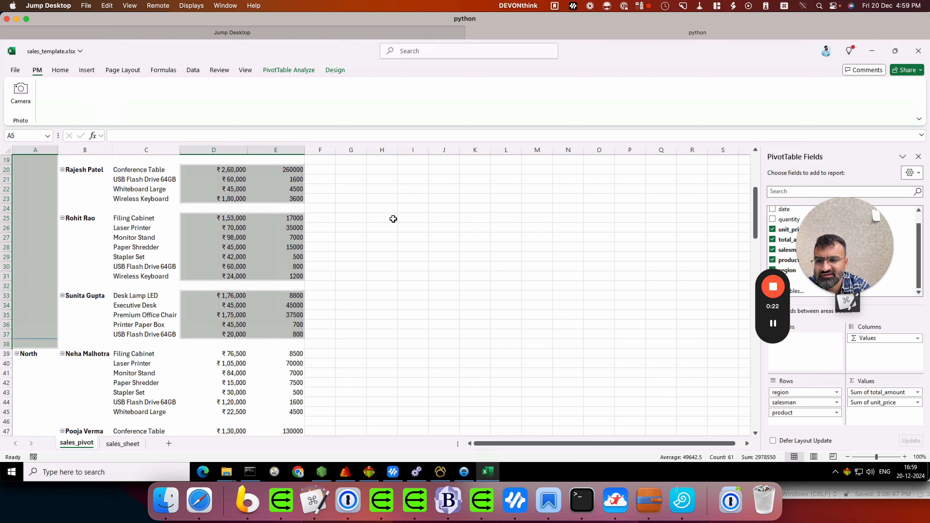
pyautogui.scroll(5, 393, 218)
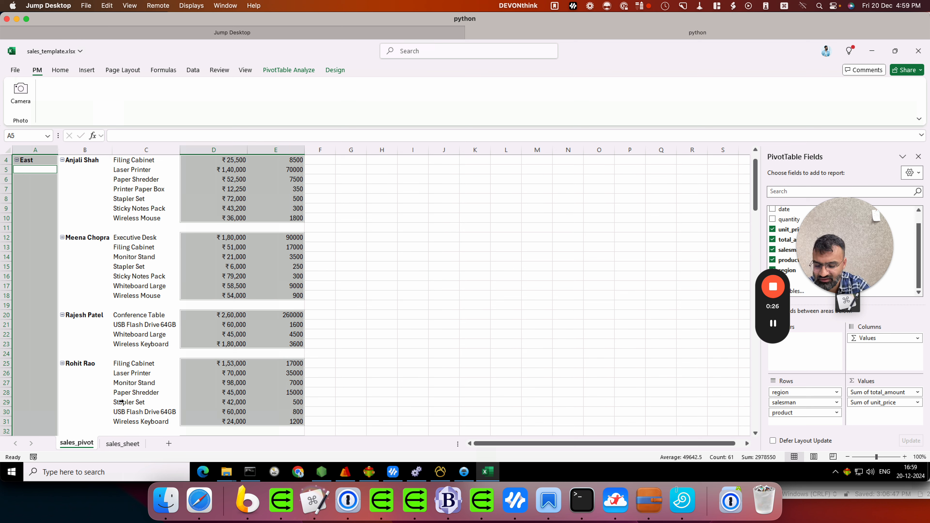
pyautogui.hotkey('ctrl', 's')
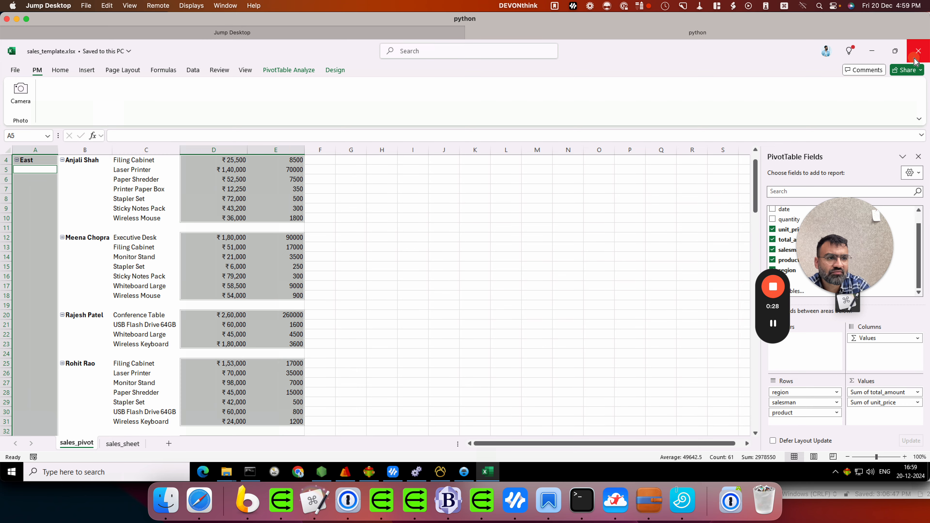
pyautogui.click(918, 50)
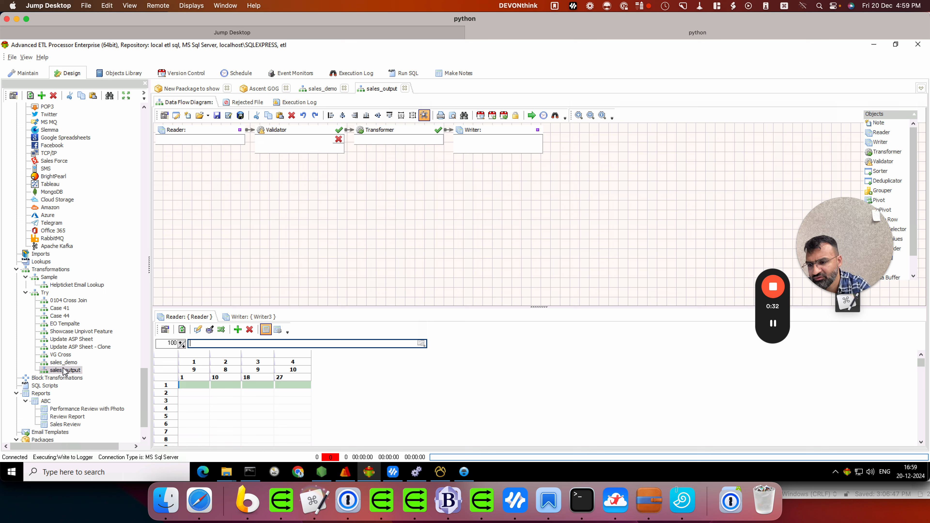
# Load items_all.csv as the Reader's source file to preview its sales rows.
pyautogui.click(421, 343)
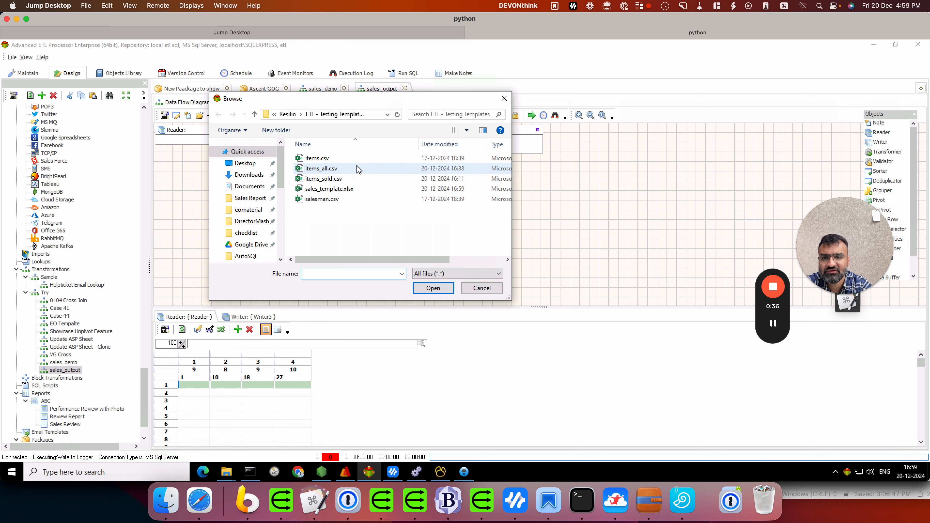
pyautogui.doubleClick(357, 169)
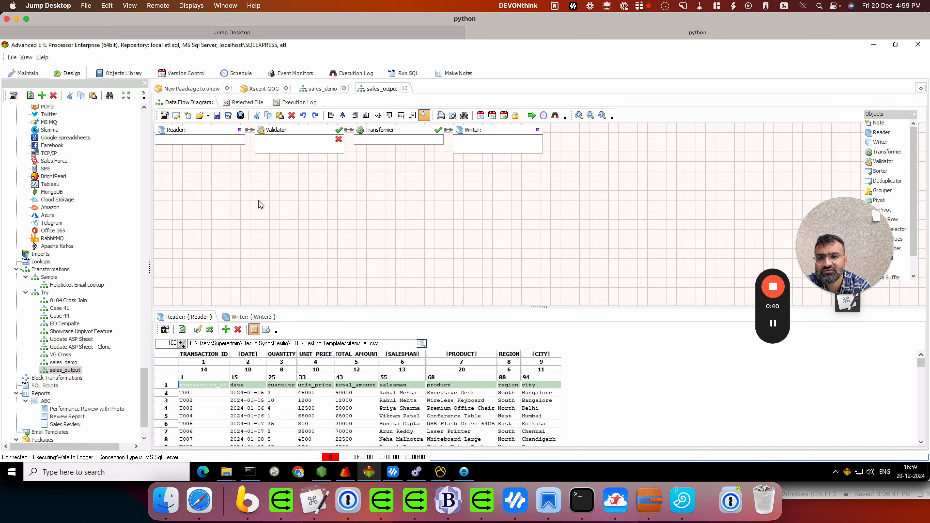
pyautogui.click(294, 136)
# Delete the Validator and place a first Sorter on the diagram.
pyautogui.rightClick(294, 135)
pyautogui.click(325, 198)
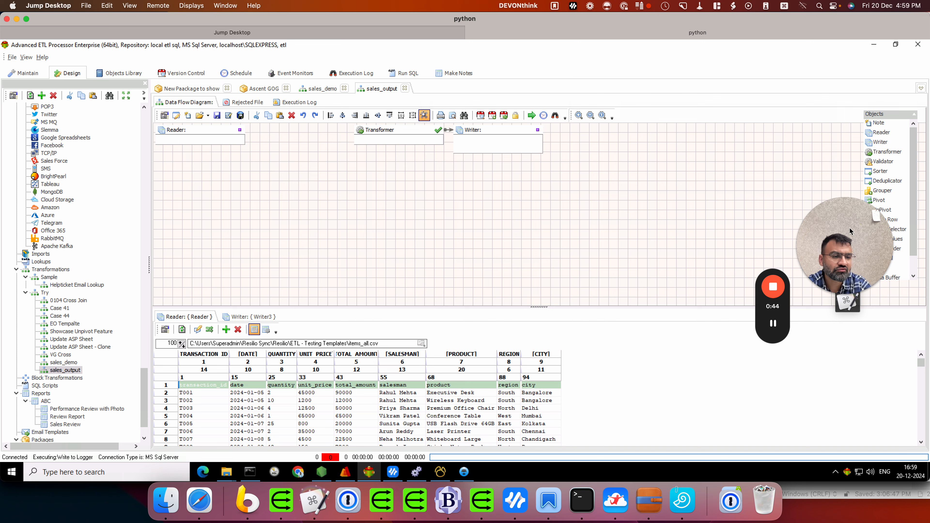
pyautogui.click(880, 171)
pyautogui.click(289, 180)
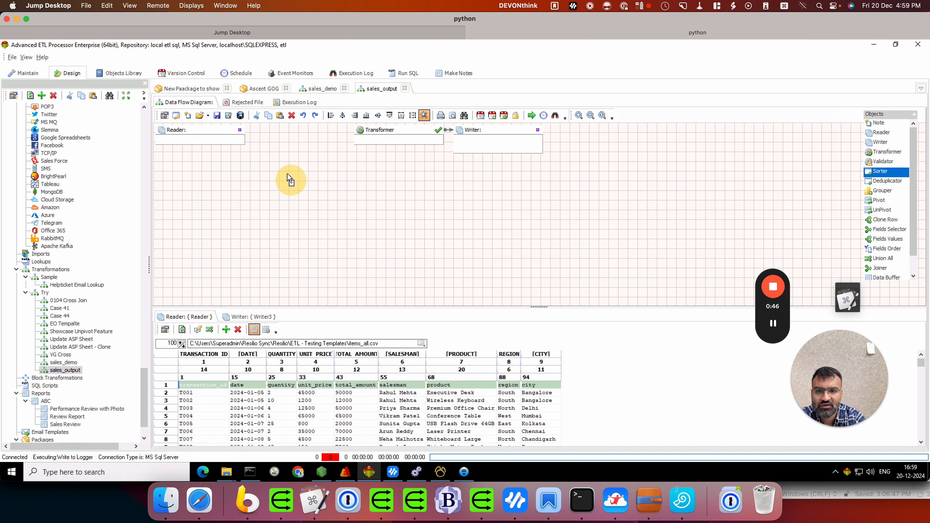
pyautogui.click(274, 143)
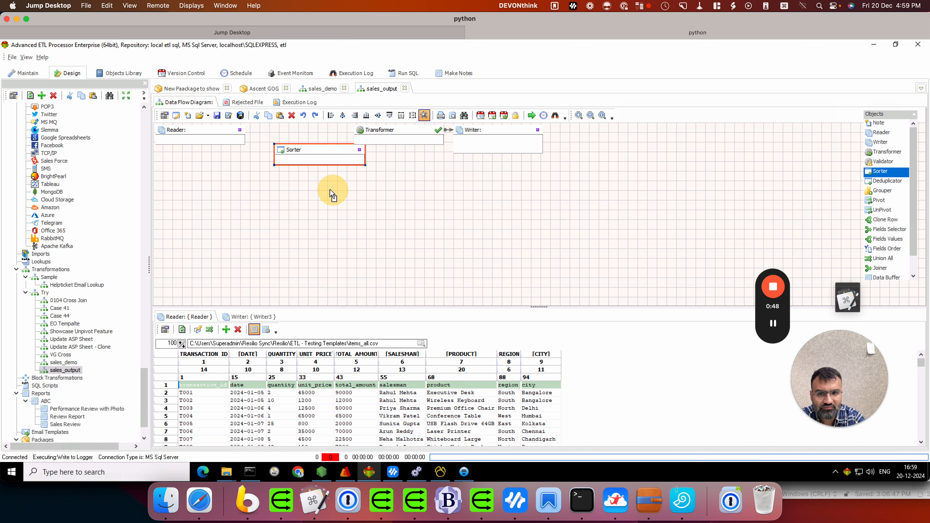
# Add a second Sorter and link the Reader to both Sorters.
pyautogui.click(288, 183)
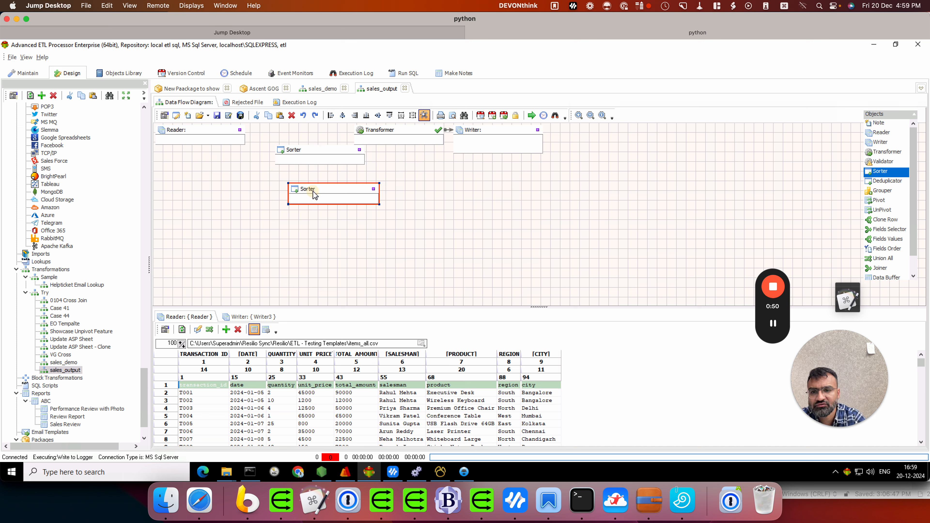
pyautogui.doubleClick(291, 149)
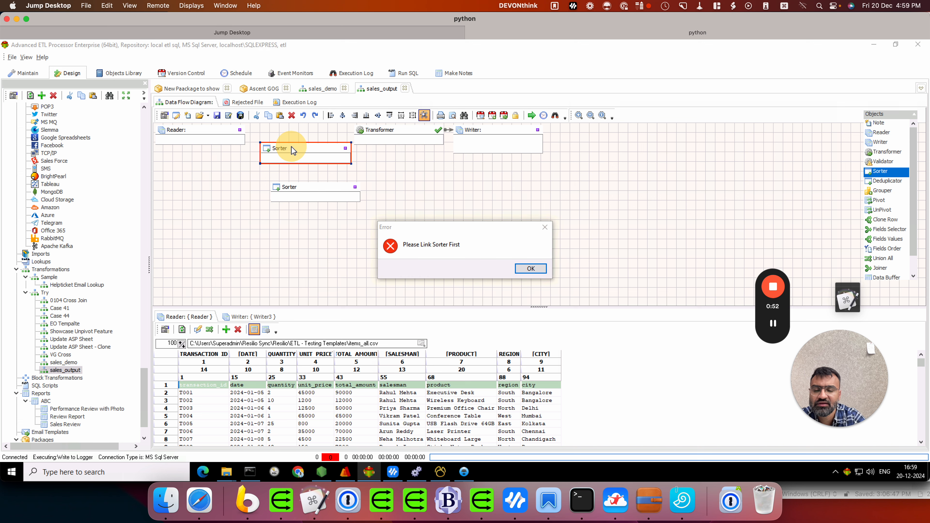
pyautogui.click(531, 268)
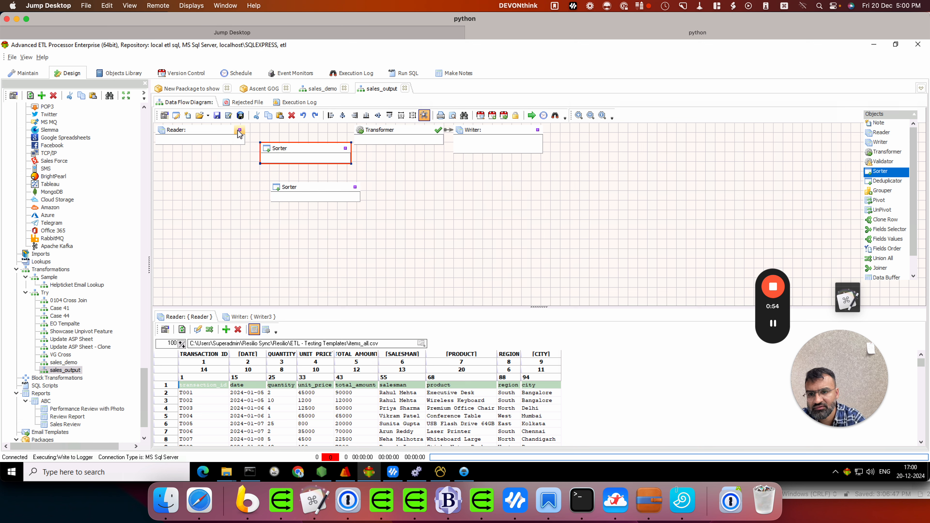
pyautogui.moveTo(239, 134); pyautogui.dragTo(307, 187)
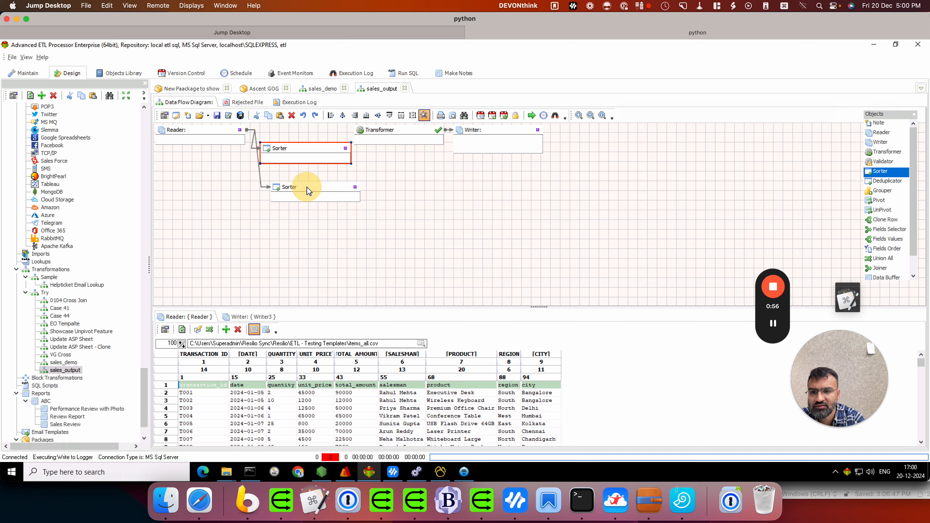
pyautogui.click(306, 186)
# Make Sorter3 sort by REGION as field order 1 and SALESMAN as field order 2.
pyautogui.doubleClick(297, 148)
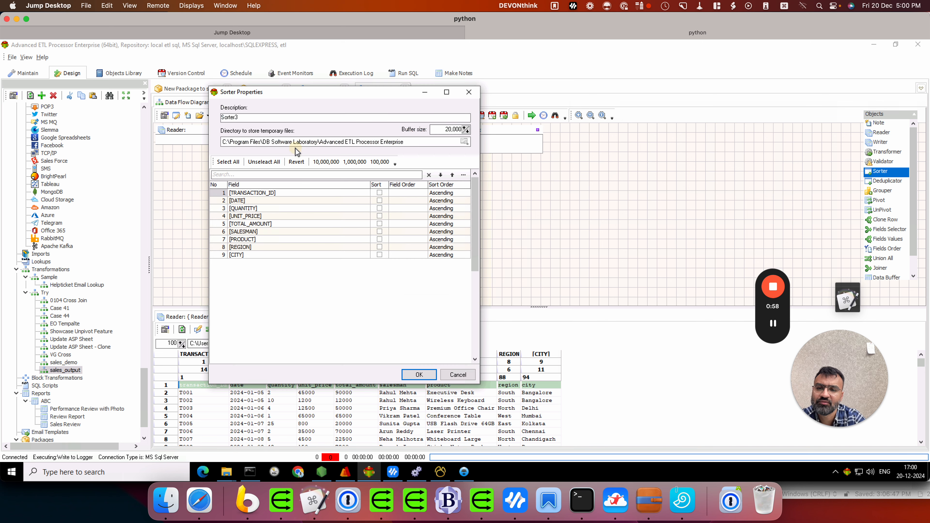
pyautogui.click(380, 232)
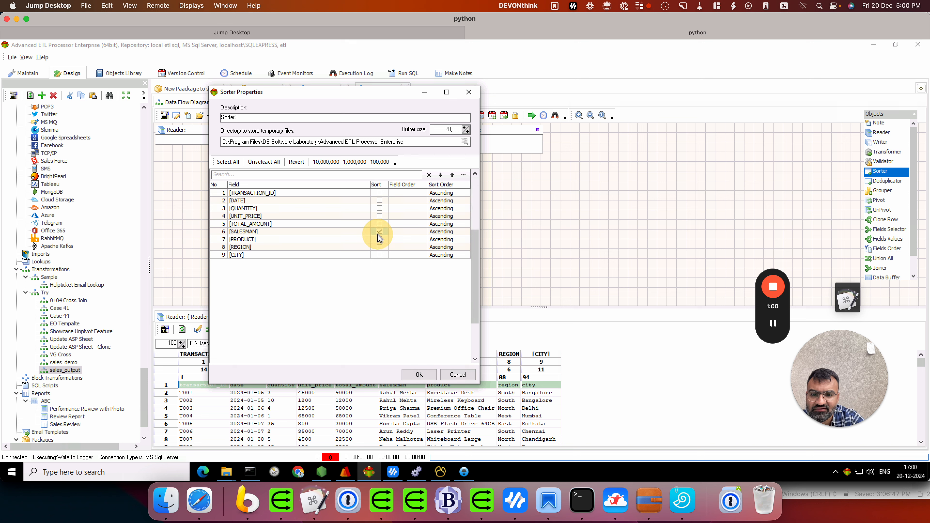
pyautogui.click(424, 232)
pyautogui.click(361, 234)
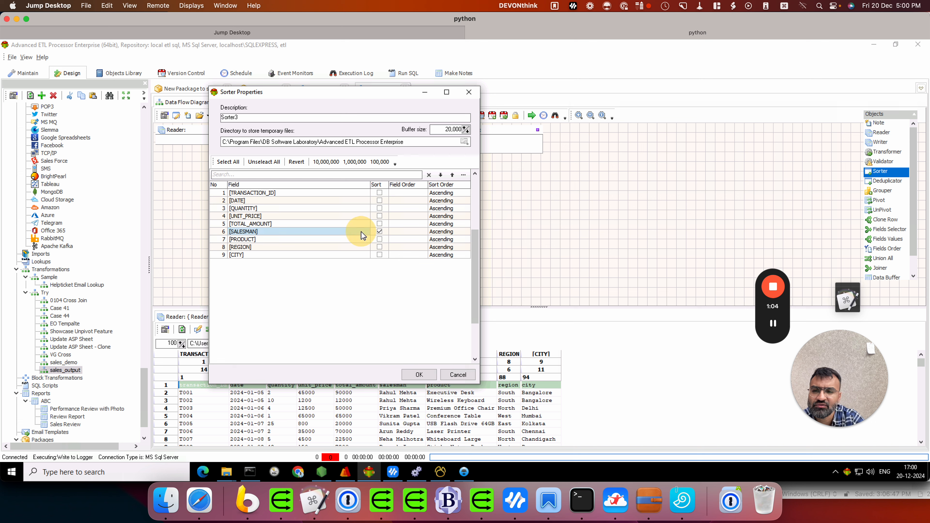
pyautogui.click(379, 247)
pyautogui.click(399, 248)
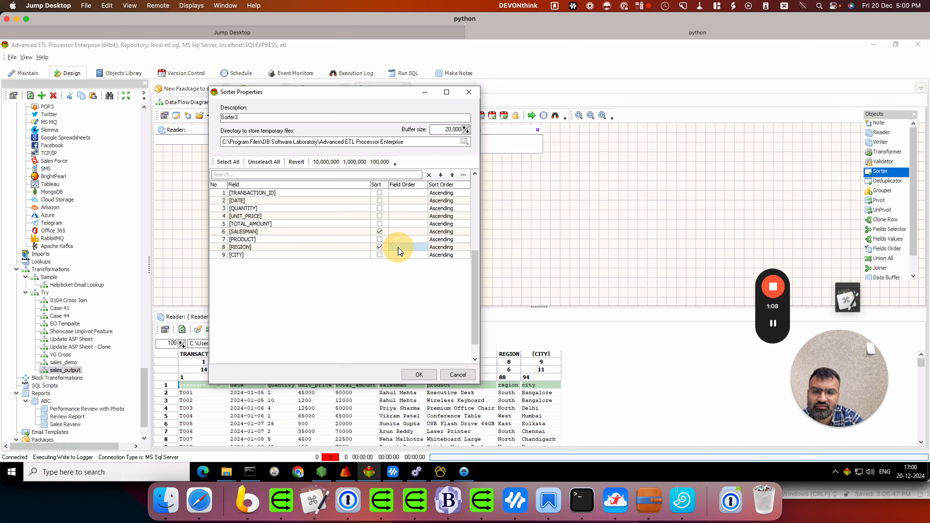
pyautogui.click(403, 231)
pyautogui.write('2')
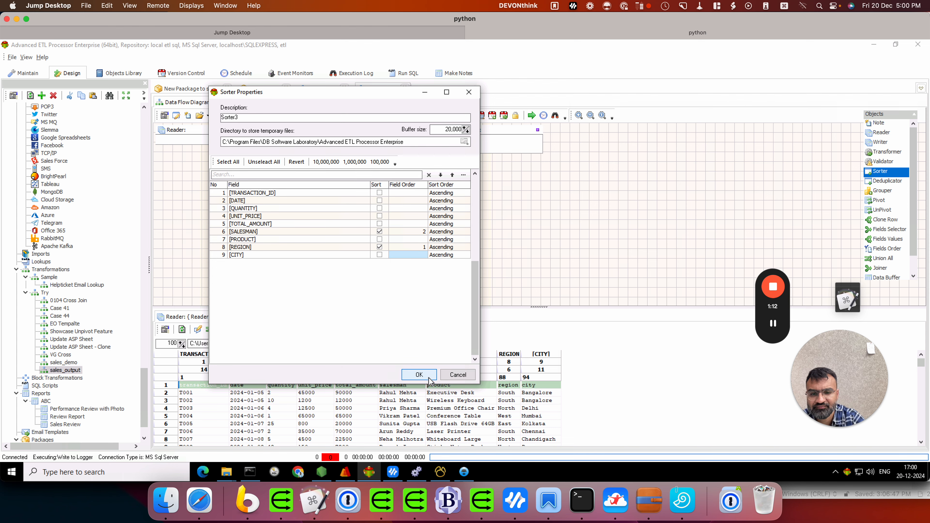
pyautogui.click(419, 374)
# Delete the extra Sorter and rearrange Sorter3 and the Writer on the diagram.
pyautogui.click(318, 193)
pyautogui.rightClick(319, 193)
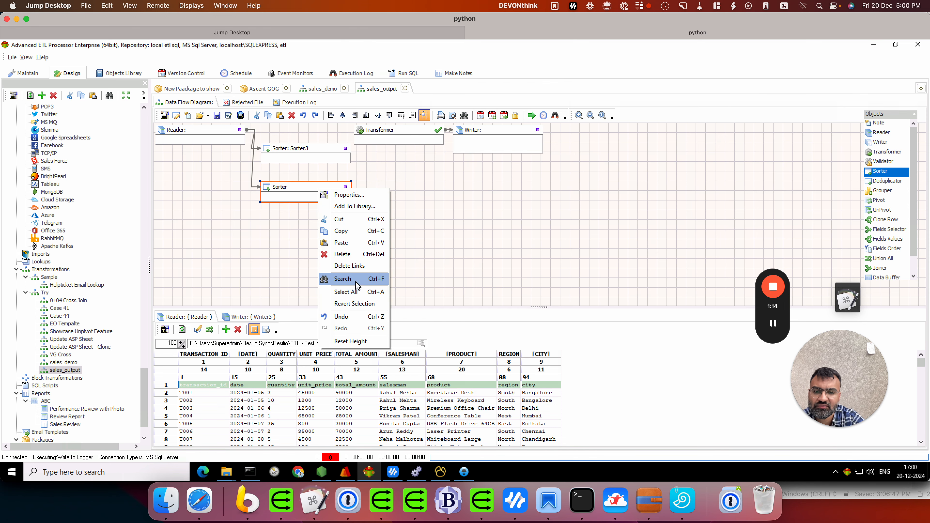
pyautogui.click(358, 256)
pyautogui.moveTo(341, 153); pyautogui.dragTo(332, 153)
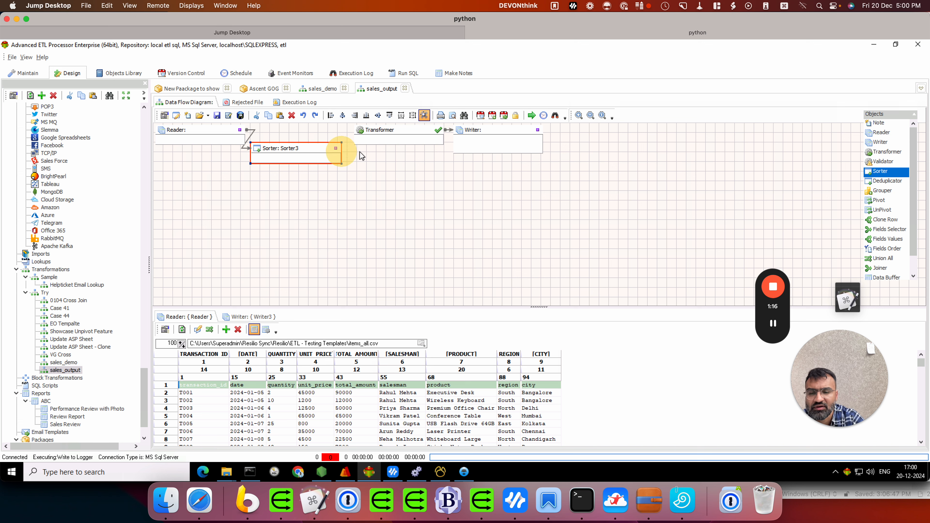
pyautogui.moveTo(482, 130); pyautogui.dragTo(487, 158)
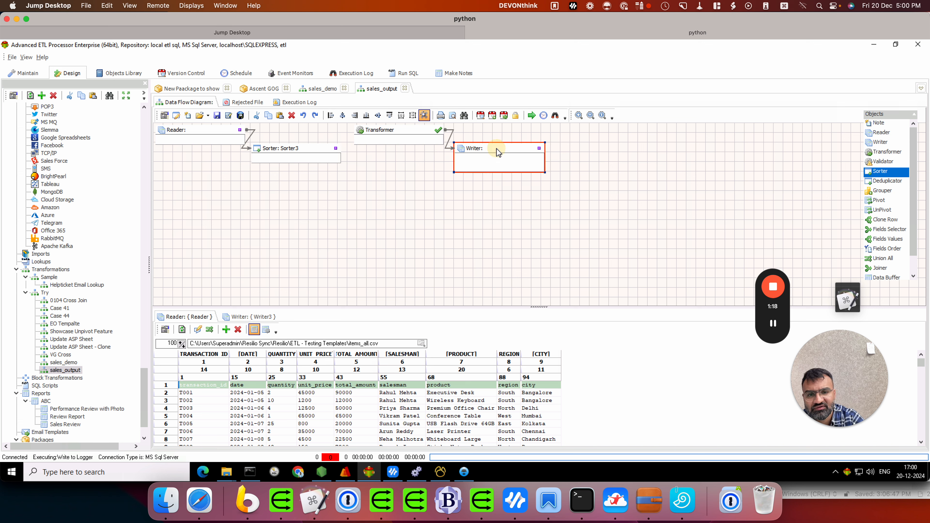
# Copy the Reader's fields into Writer3 and link Sorter3 to the Transformer.
pyautogui.click(247, 317)
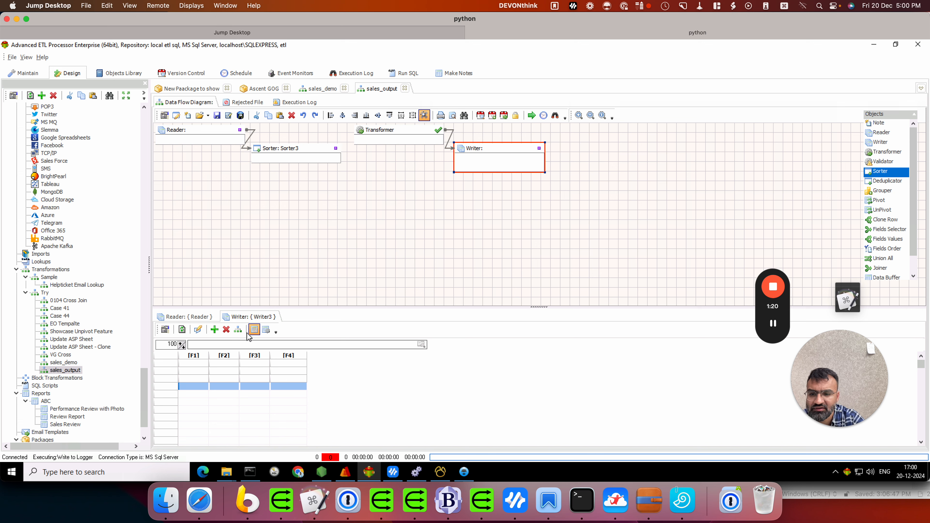
pyautogui.click(238, 329)
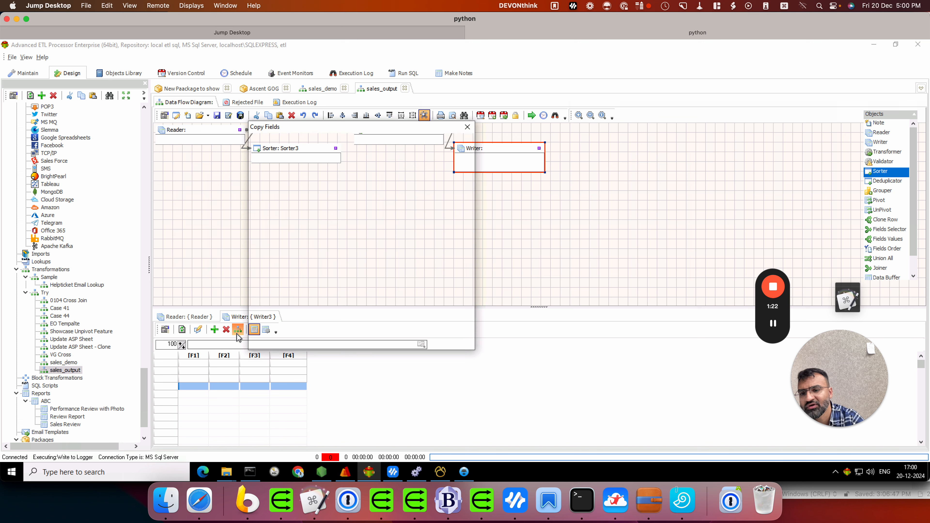
pyautogui.click(412, 340)
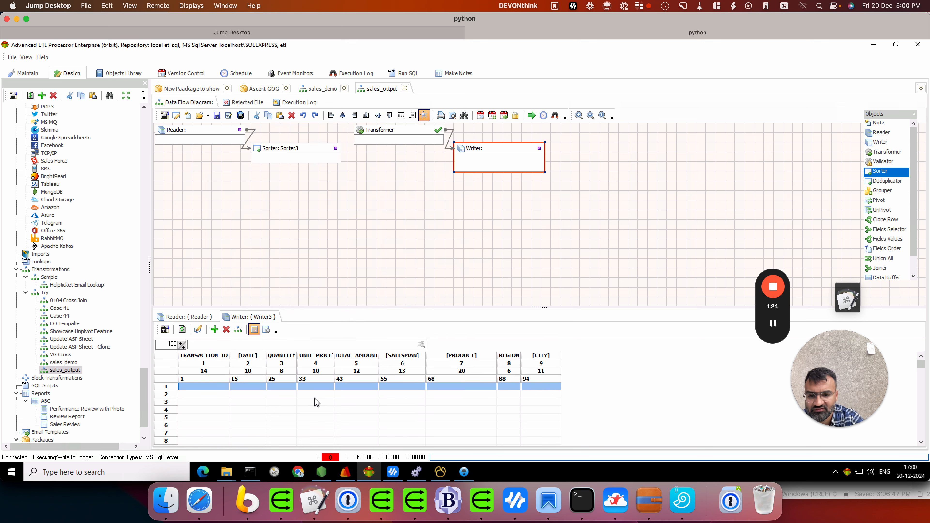
pyautogui.moveTo(336, 149); pyautogui.dragTo(356, 130)
# Auto-map all nine fields straight through in Transformer2's mapping editor.
pyautogui.click(376, 130)
pyautogui.doubleClick(377, 132)
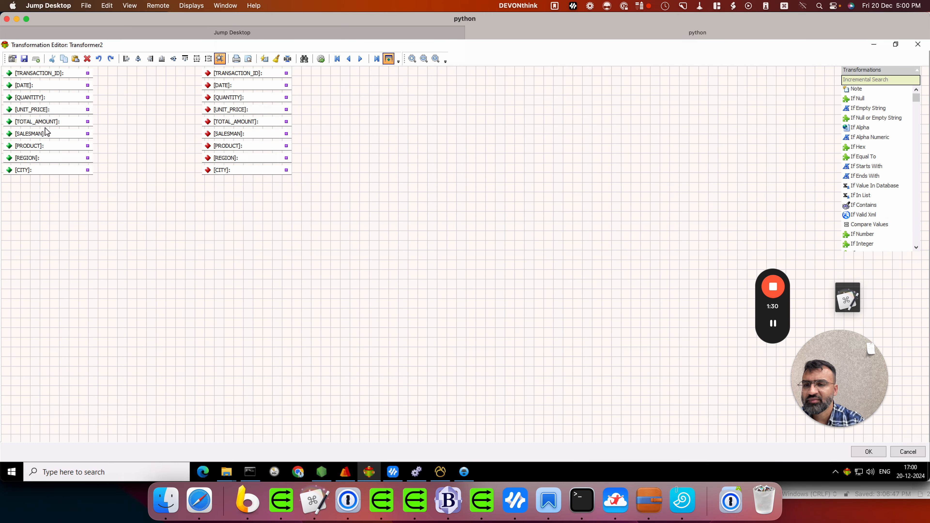
pyautogui.click(268, 60)
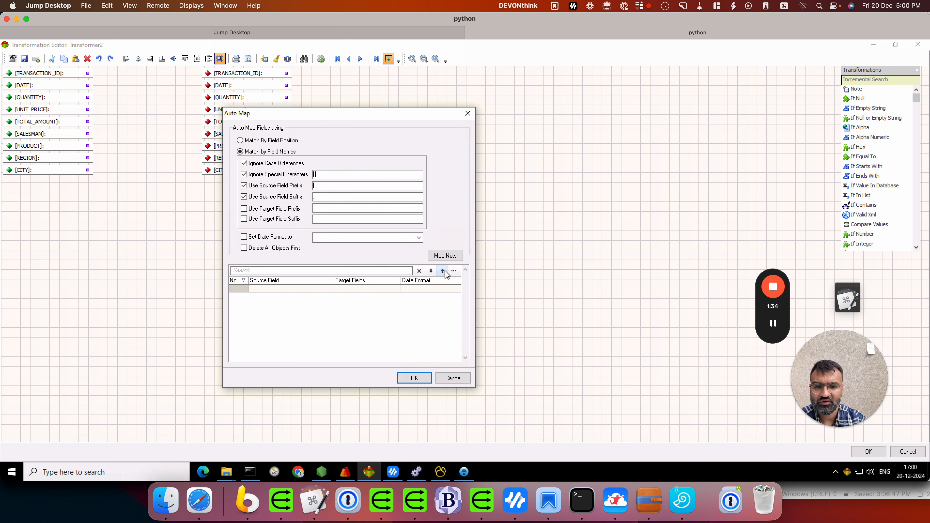
pyautogui.click(445, 258)
pyautogui.click(415, 378)
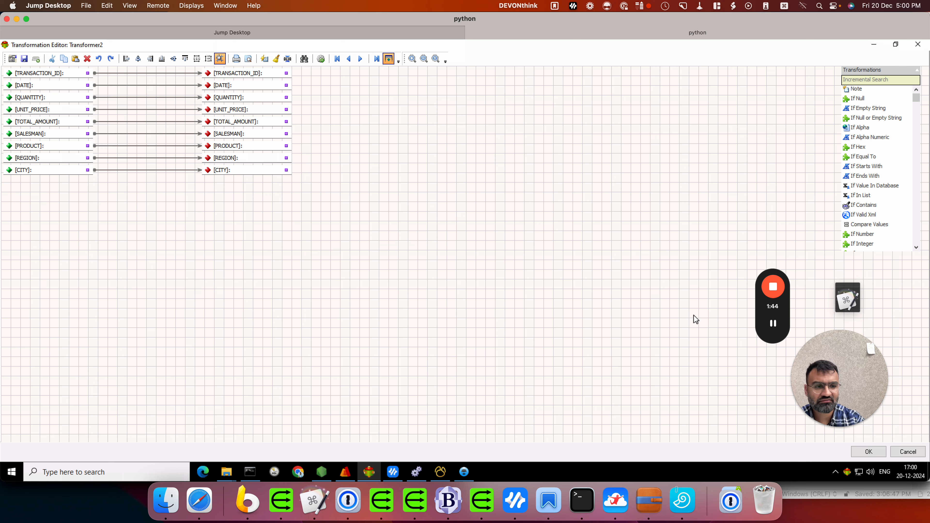
pyautogui.click(773, 324)
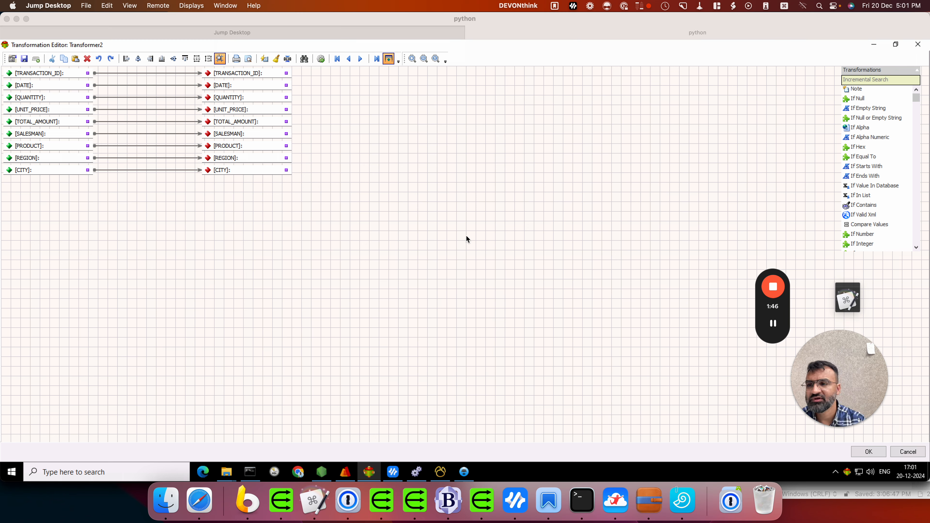
pyautogui.click(466, 238)
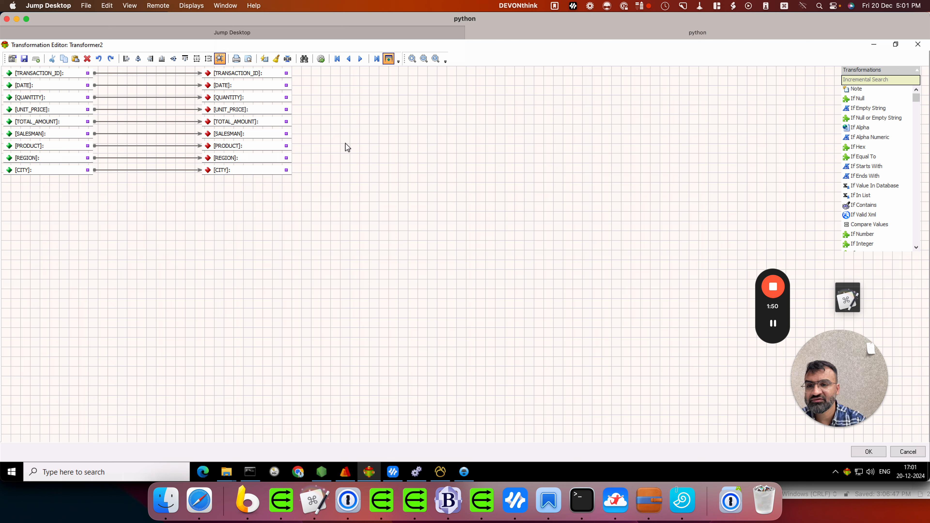
# Add a Create New File step fed by SALESMAN and close the editor.
pyautogui.click(879, 78)
pyautogui.write('new')
pyautogui.moveTo(863, 91); pyautogui.dragTo(103, 205)
pyautogui.moveTo(95, 133); pyautogui.dragTo(113, 210)
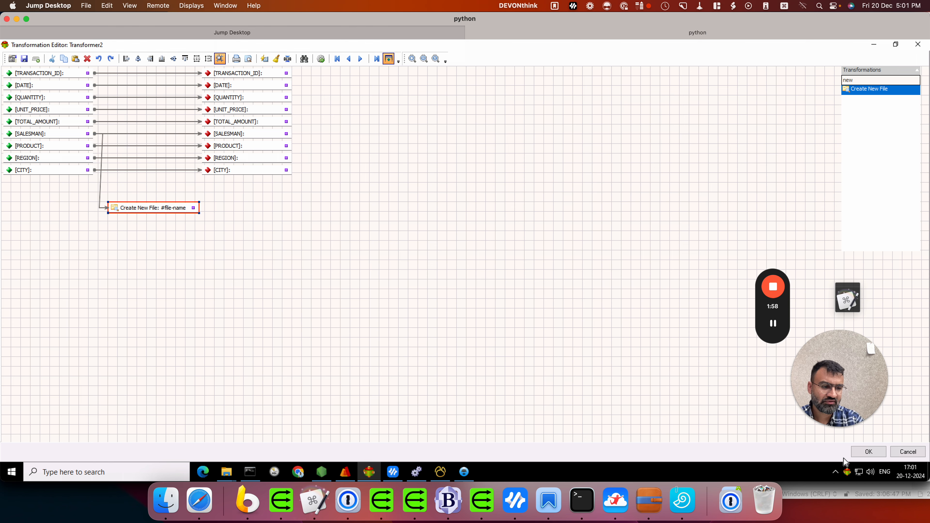
pyautogui.click(868, 452)
# Set Writer3 to output an Excel file with a connection, pointing at sales_template.xlsx.
pyautogui.click(488, 160)
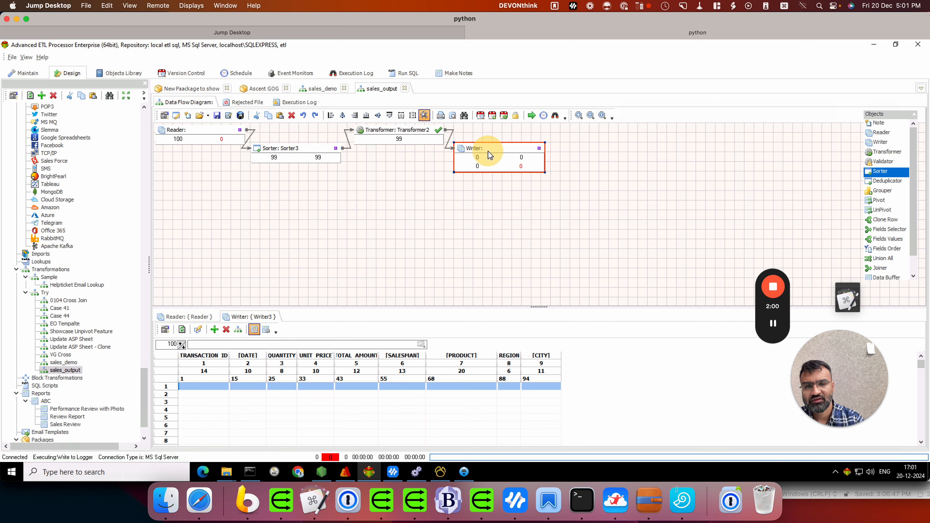
pyautogui.doubleClick(489, 155)
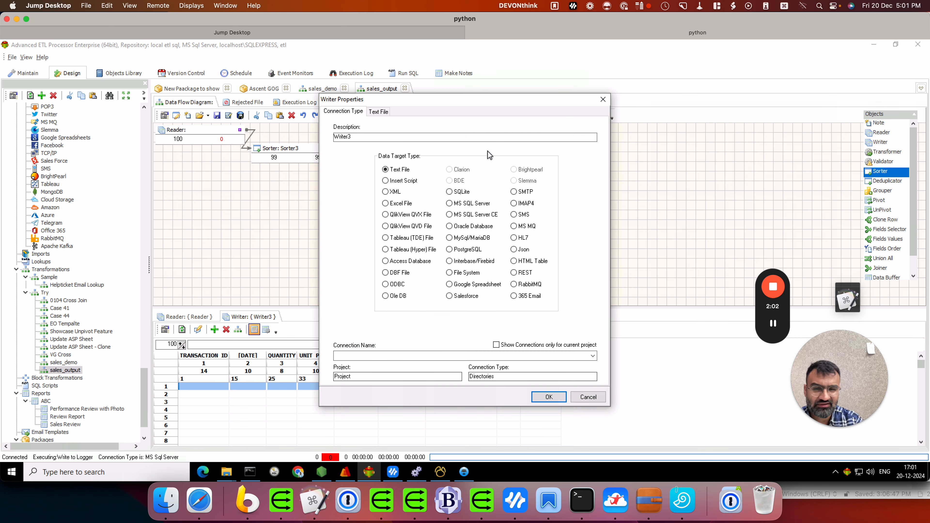
pyautogui.click(385, 203)
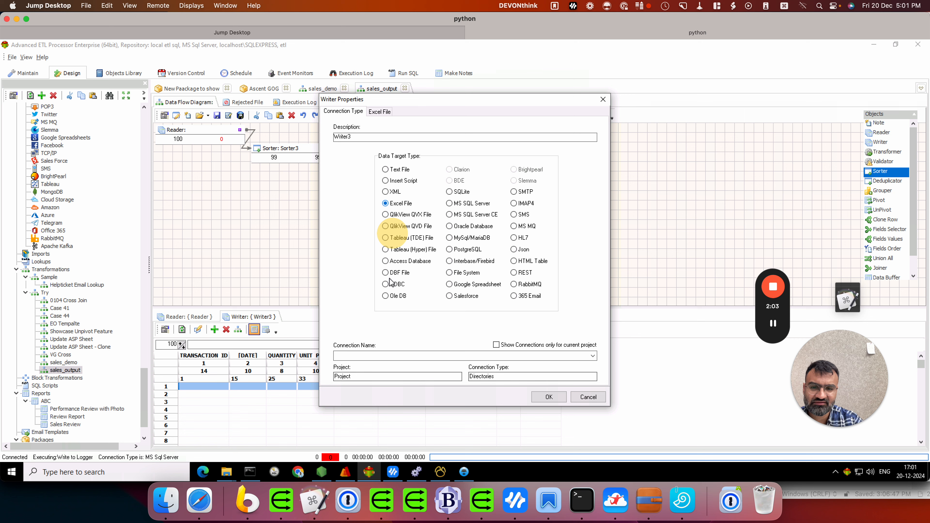
pyautogui.click(357, 356)
pyautogui.click(352, 376)
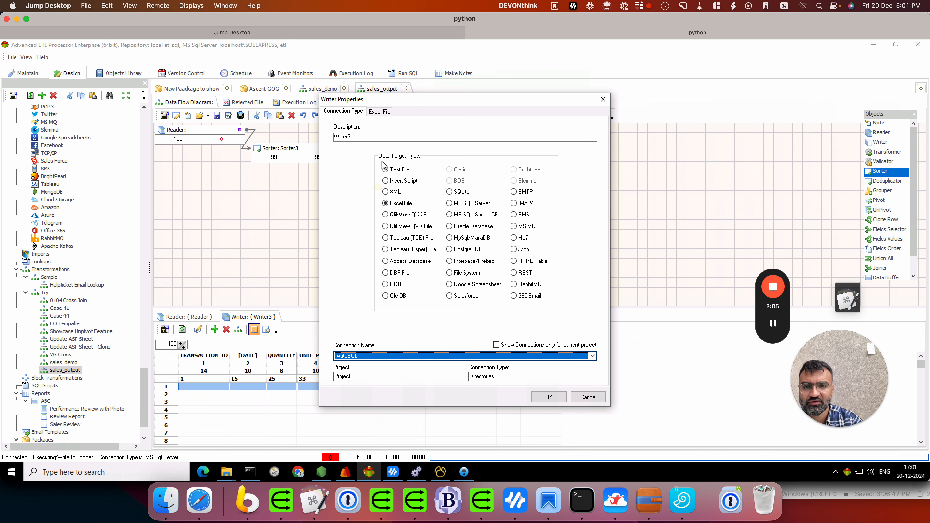
pyautogui.click(379, 111)
pyautogui.click(585, 154)
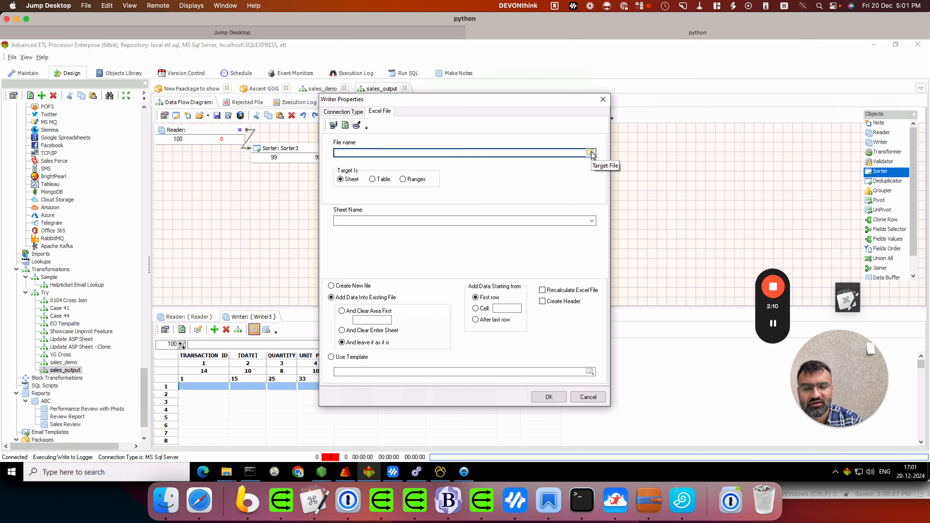
pyautogui.click(591, 153)
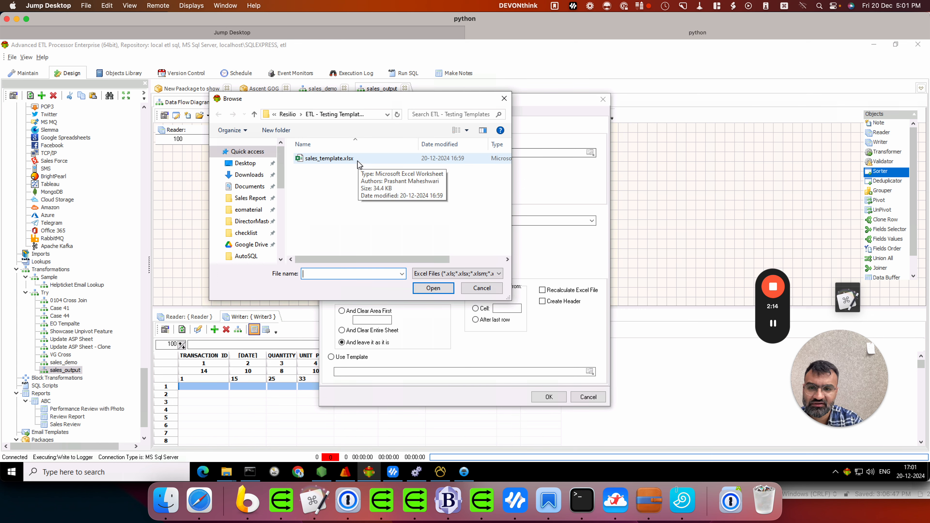
pyautogui.doubleClick(357, 161)
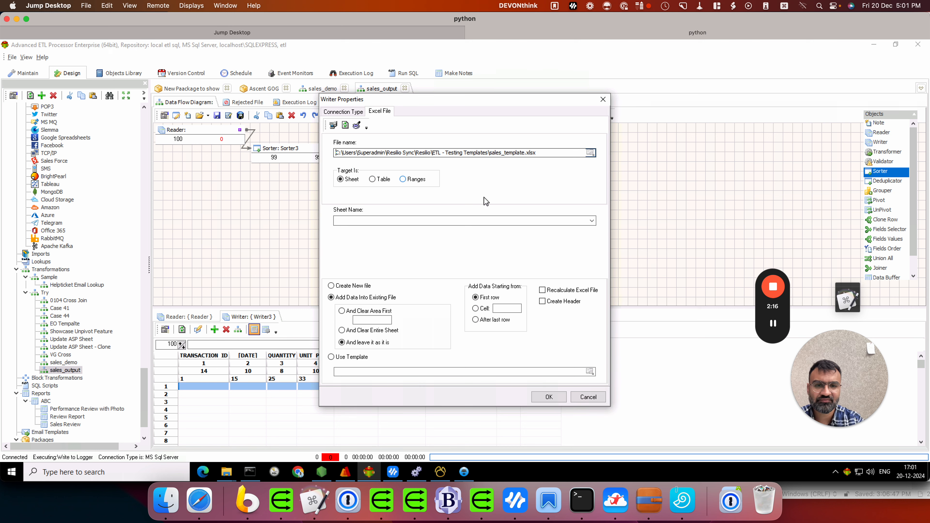
# Target the sales_sheet:sales_data table, clearing table data and recalculating before saving.
pyautogui.click(372, 179)
pyautogui.click(387, 220)
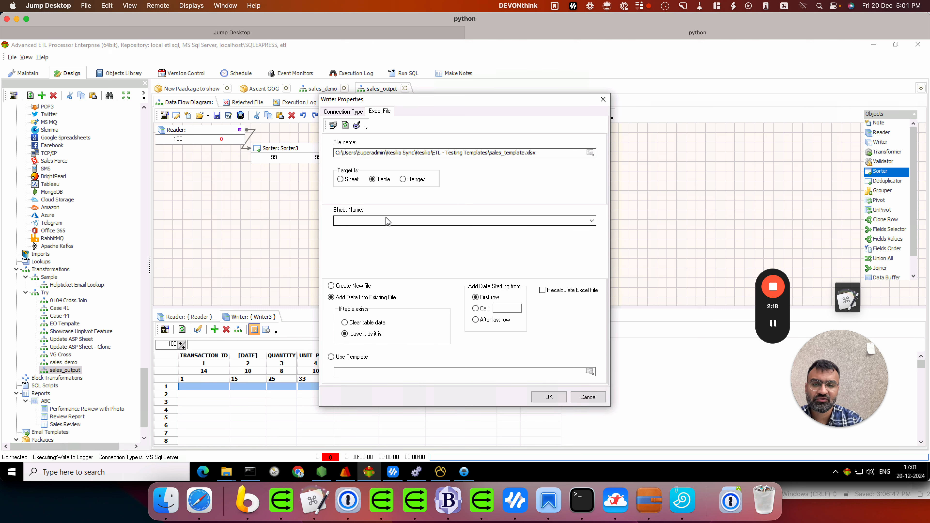
pyautogui.click(596, 221)
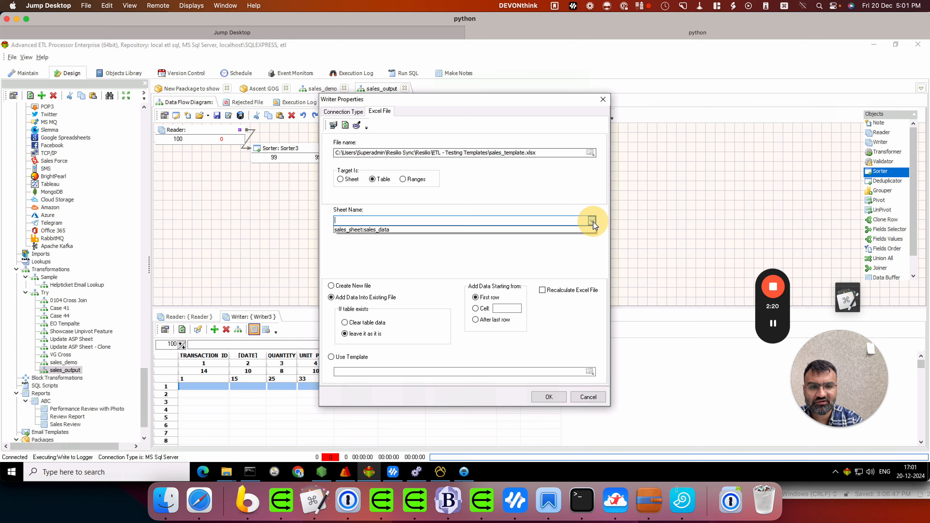
pyautogui.click(432, 229)
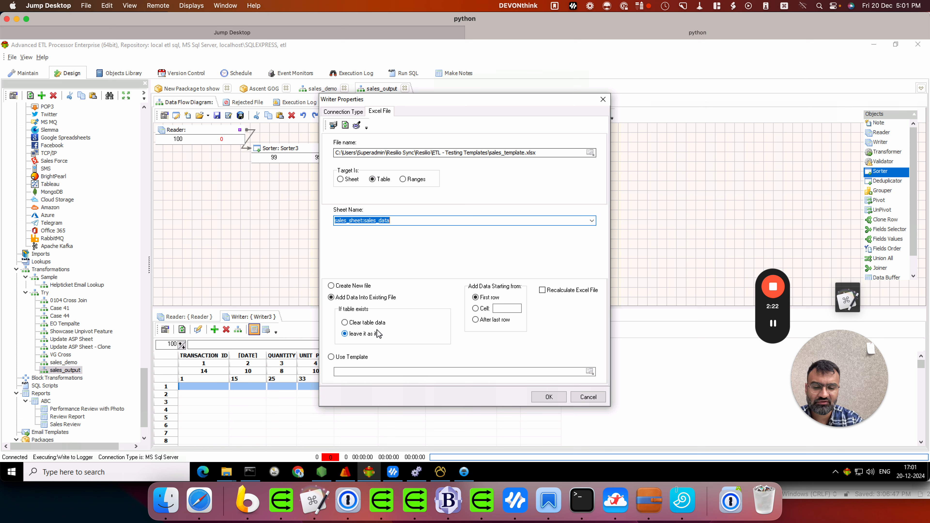
pyautogui.click(373, 323)
pyautogui.click(562, 292)
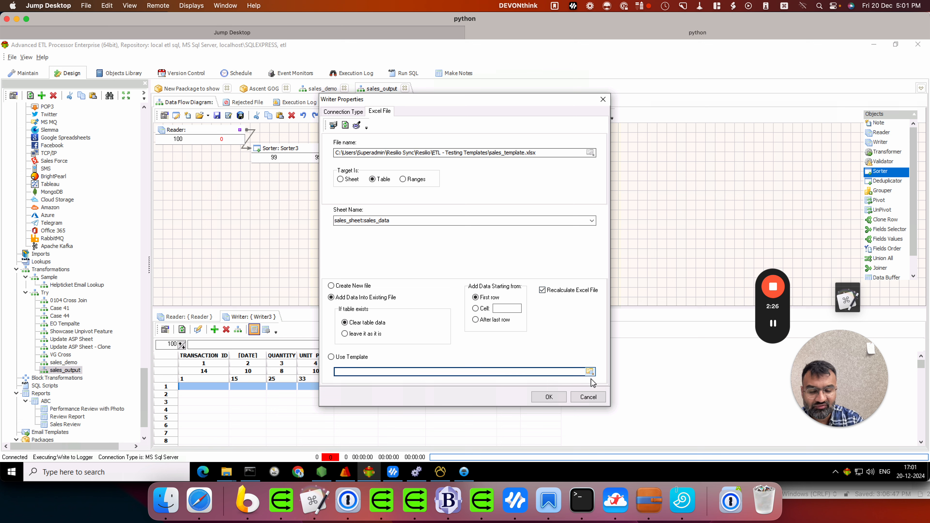
# Use the sales_template.xlsx path as the template workbook.
pyautogui.moveTo(536, 154); pyautogui.dragTo(218, 128)
pyautogui.hotkey('ctrl', 'c')
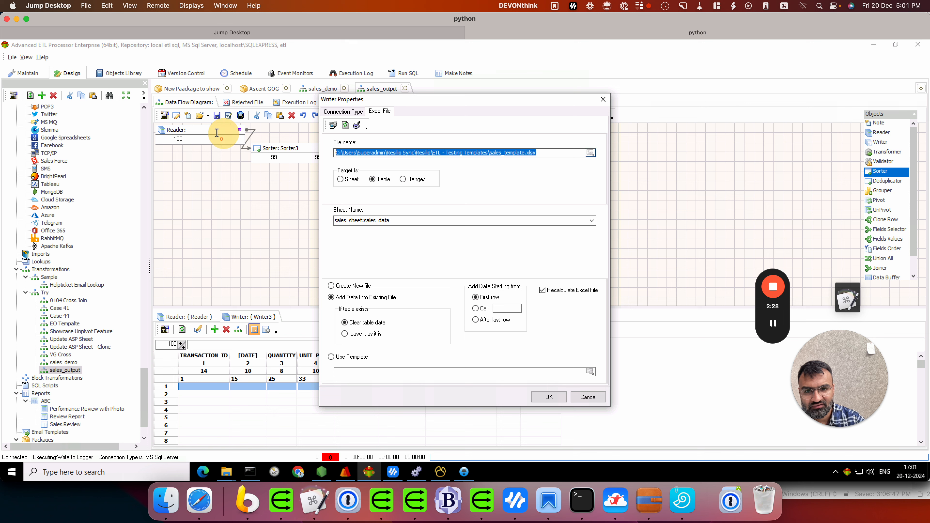
pyautogui.click(353, 357)
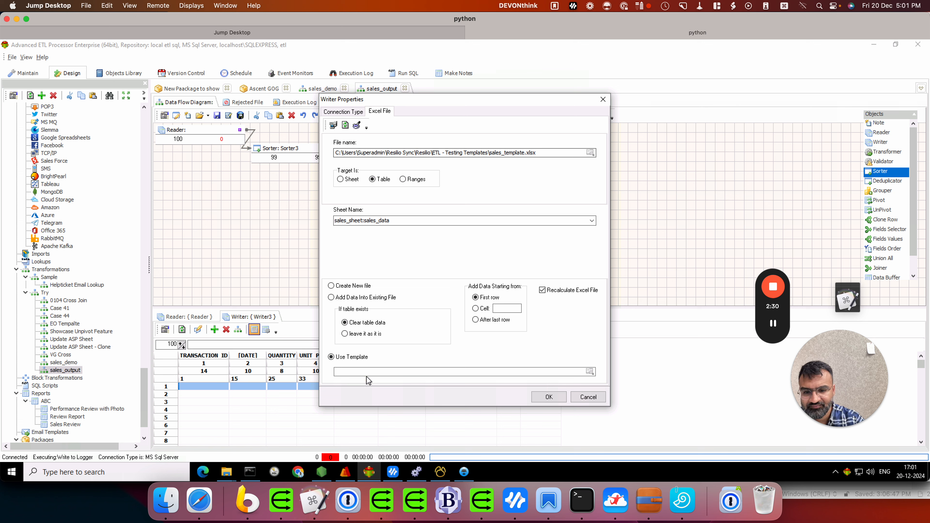
pyautogui.click(363, 372)
pyautogui.hotkey('ctrl', 'v')
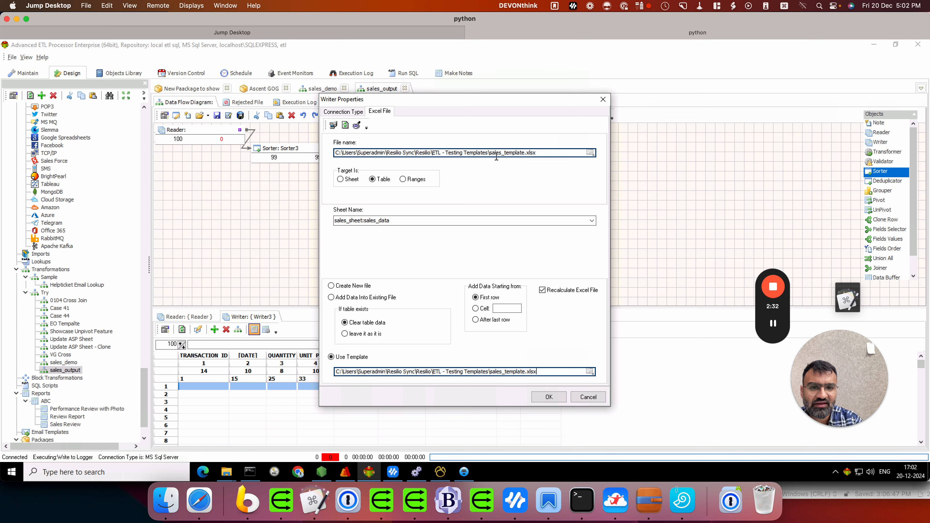
# Rename the output file to sales_{GetVariable('#file-name#')}.xlsx.
pyautogui.click(525, 153)
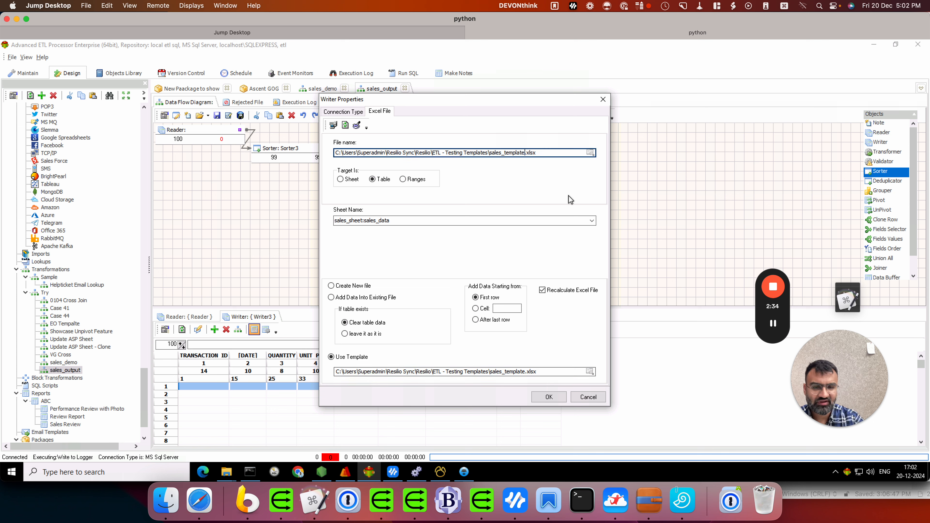
pyautogui.press('BackSpace')
pyautogui.press('BackSpace')
pyautogui.press('BackSpace')
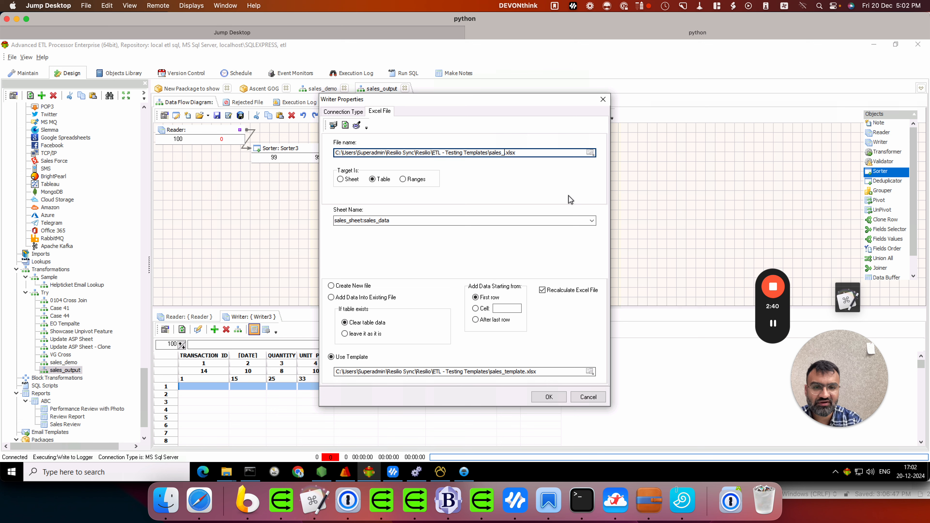
pyautogui.hotkey('ctrl', 'alt', 't')
pyautogui.click(546, 177)
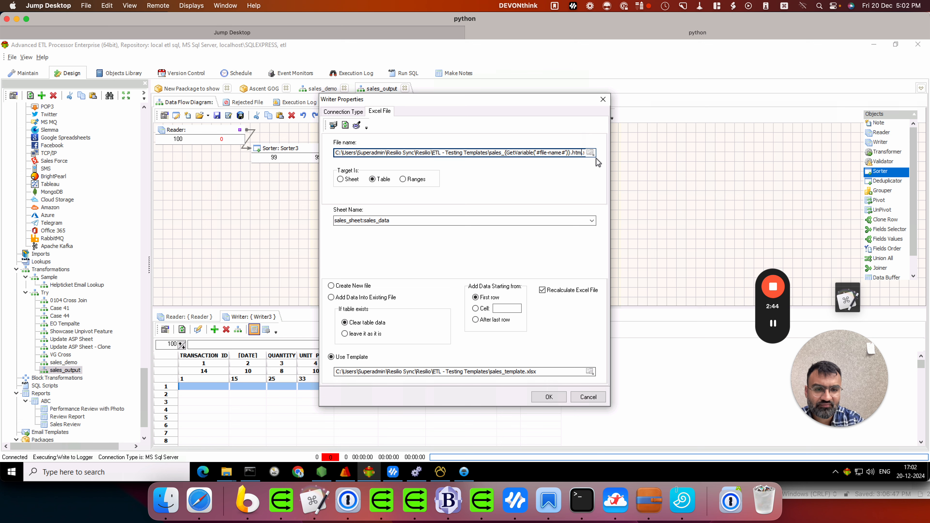
# Run the package on 220 rows and open the ETL - Testing Templates output folder.
pyautogui.click(549, 396)
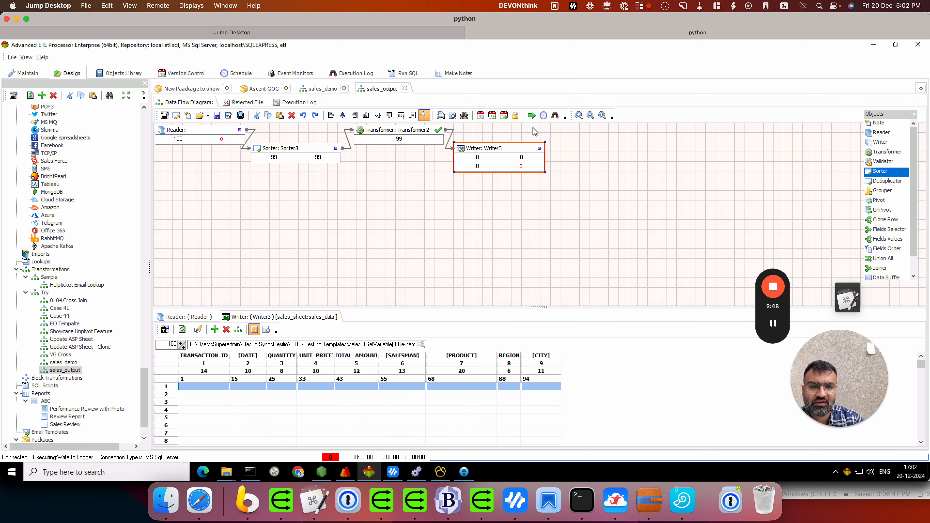
pyautogui.click(532, 116)
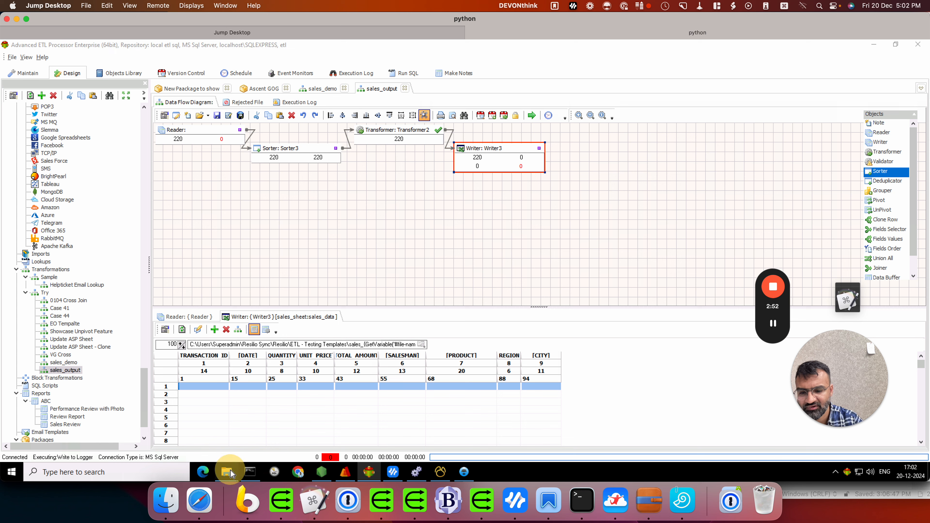
pyautogui.moveTo(227, 472)
pyautogui.click(521, 432)
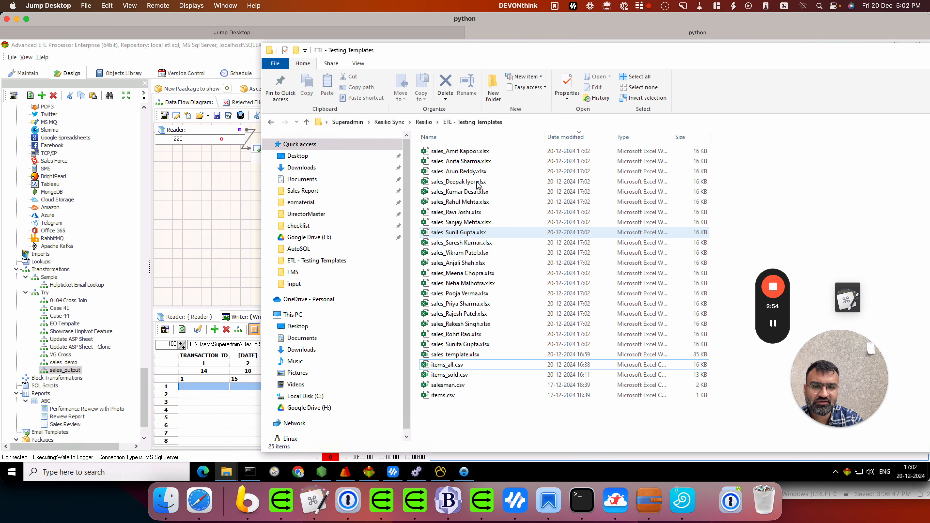
pyautogui.click(484, 223)
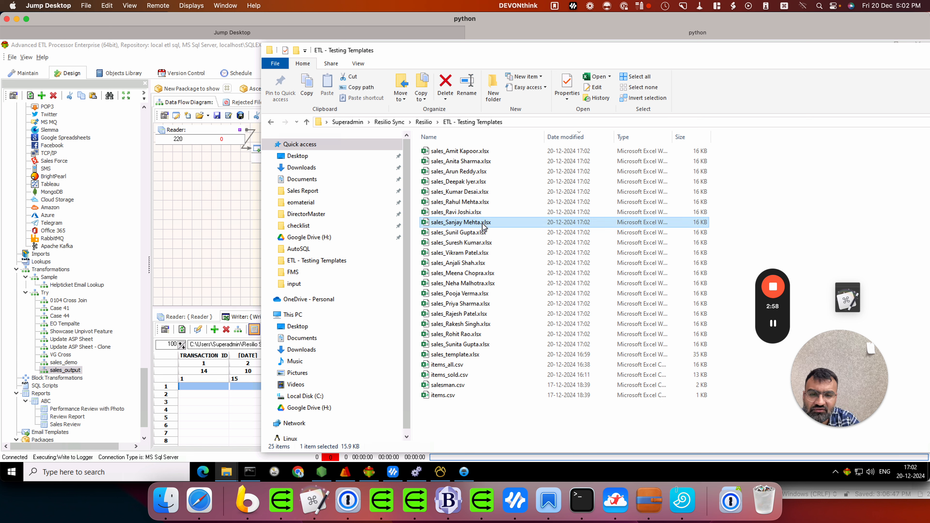
# Open one salesman's workbook, review its sales_pivot and sales_sheet tabs, and close unsaved.
pyautogui.doubleClick(482, 224)
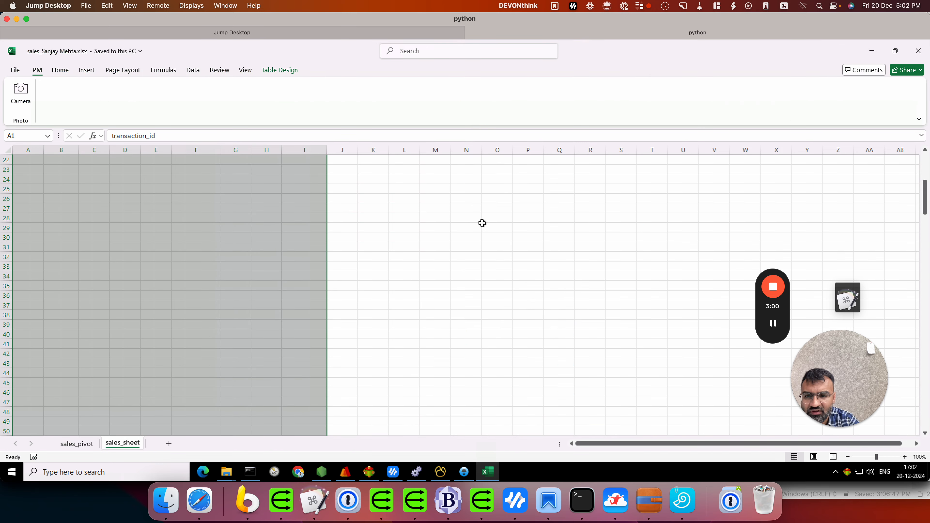
pyautogui.click(77, 444)
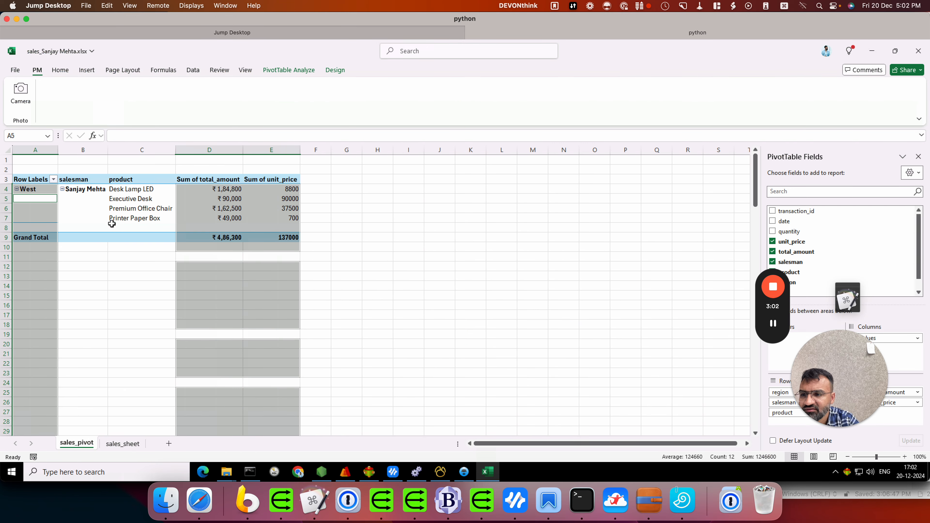
pyautogui.click(108, 207)
pyautogui.click(122, 443)
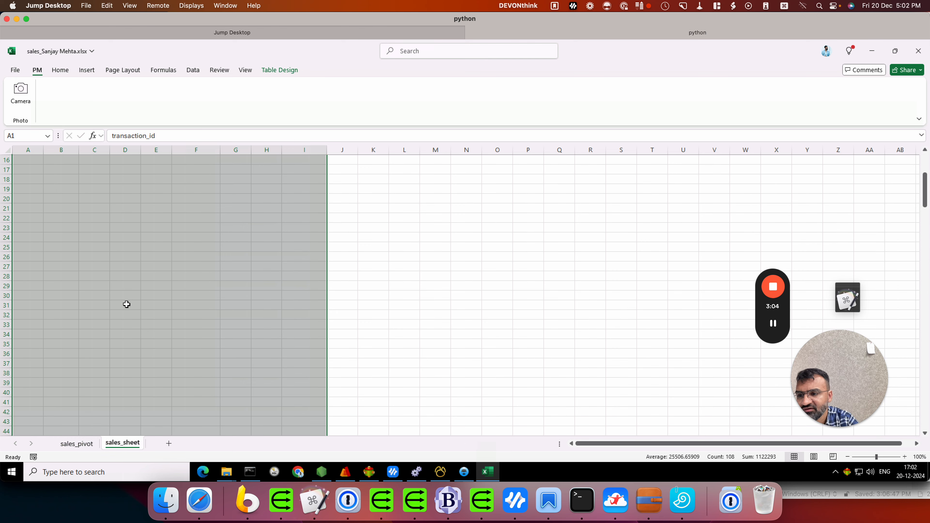
pyautogui.scroll(5, 126, 305)
pyautogui.click(188, 208)
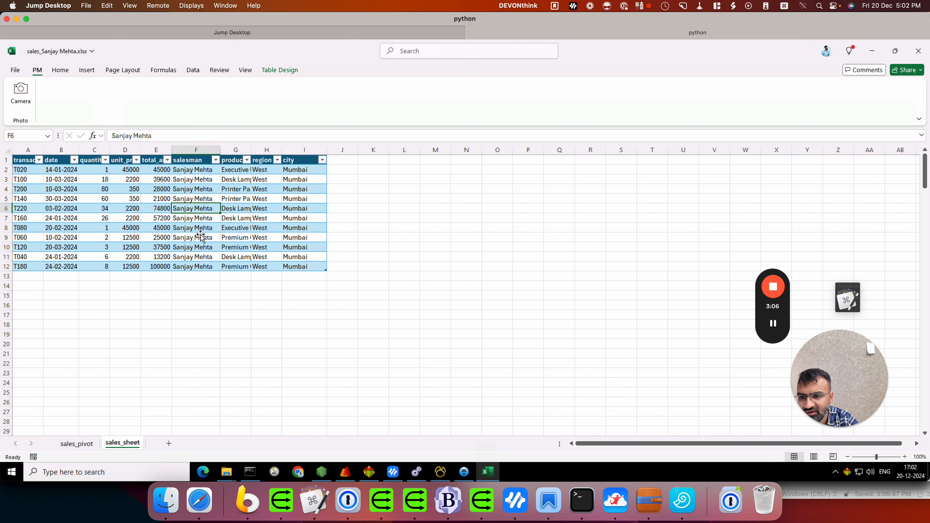
pyautogui.click(76, 443)
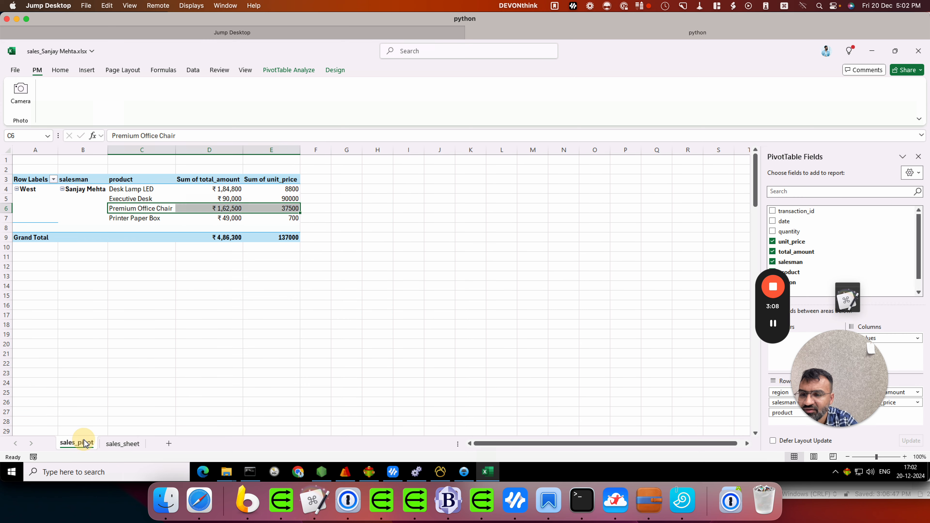
pyautogui.click(917, 50)
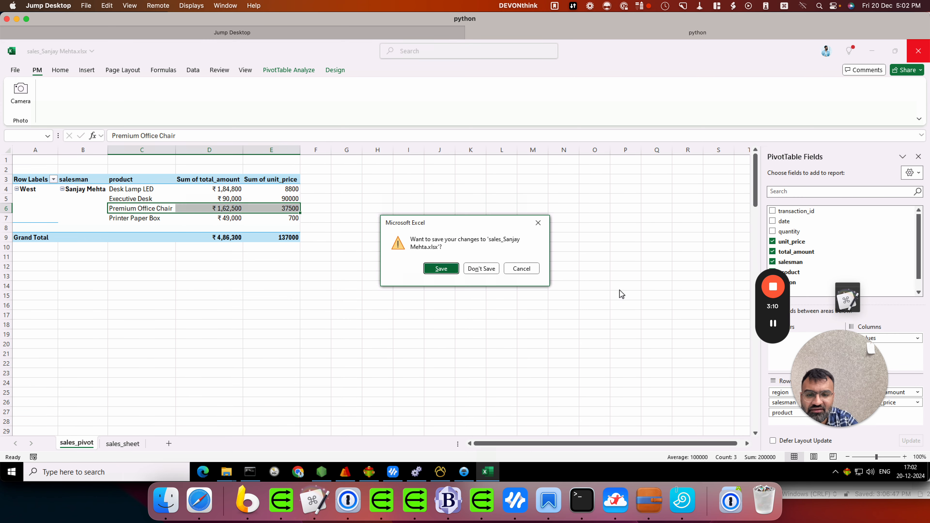
pyautogui.click(473, 270)
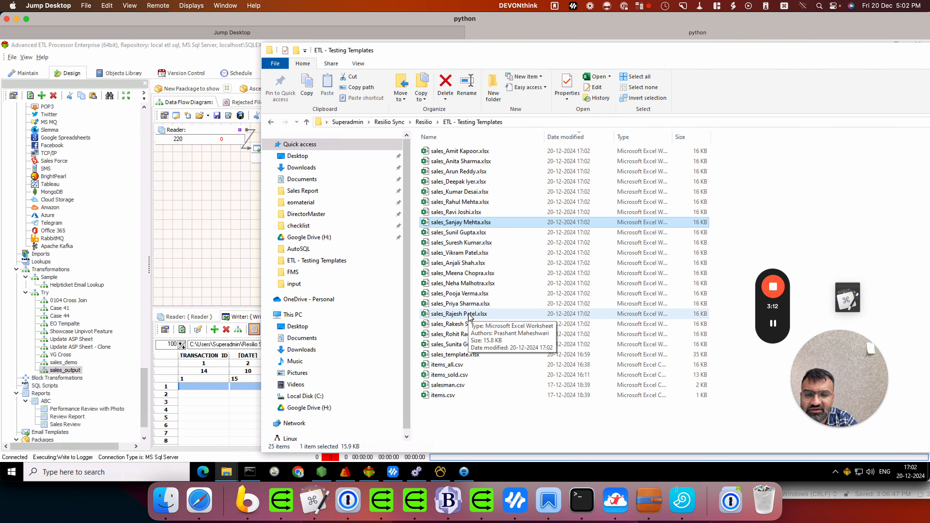
# Check a second salesman's workbook's pivot and data sheets, then close without saving.
pyautogui.click(467, 328)
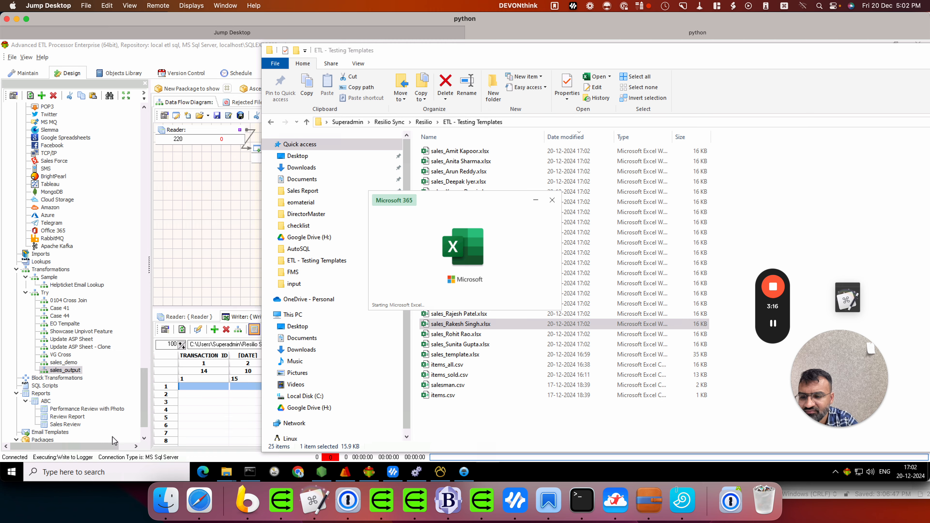
pyautogui.click(82, 444)
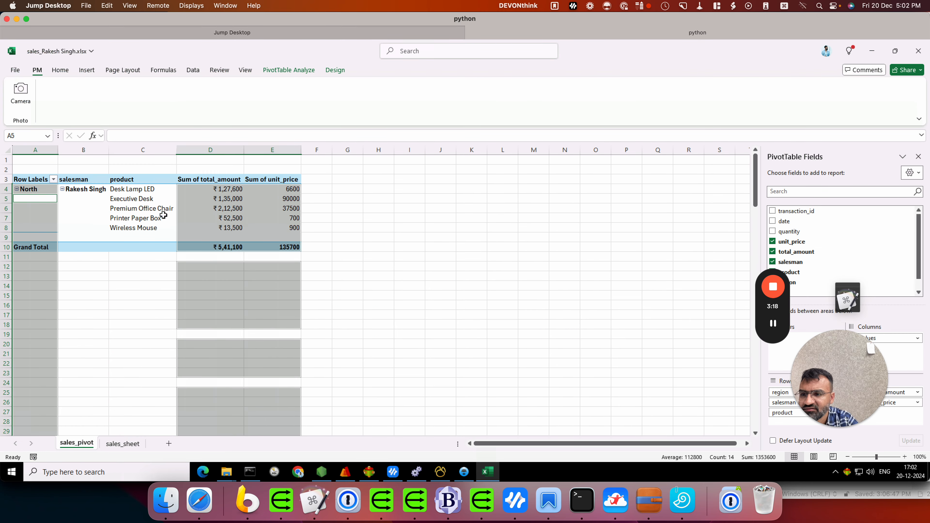
pyautogui.click(135, 224)
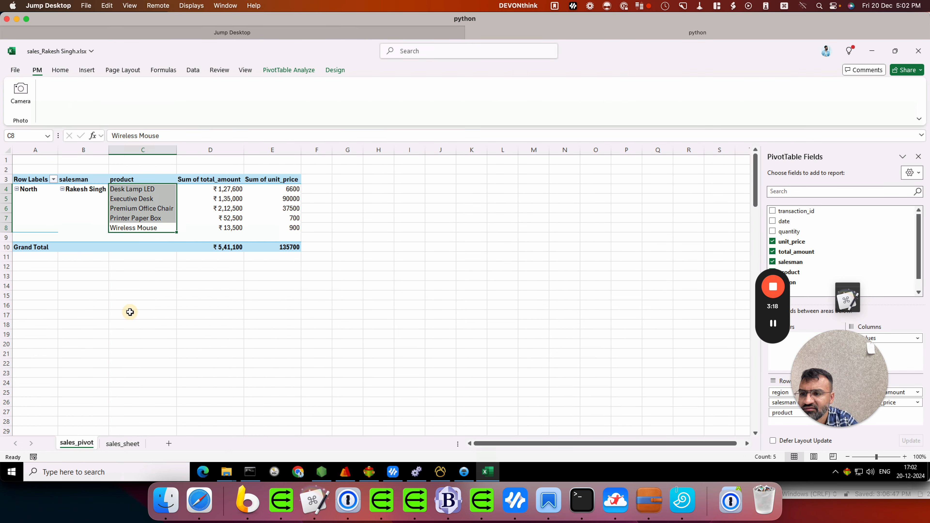
pyautogui.click(123, 443)
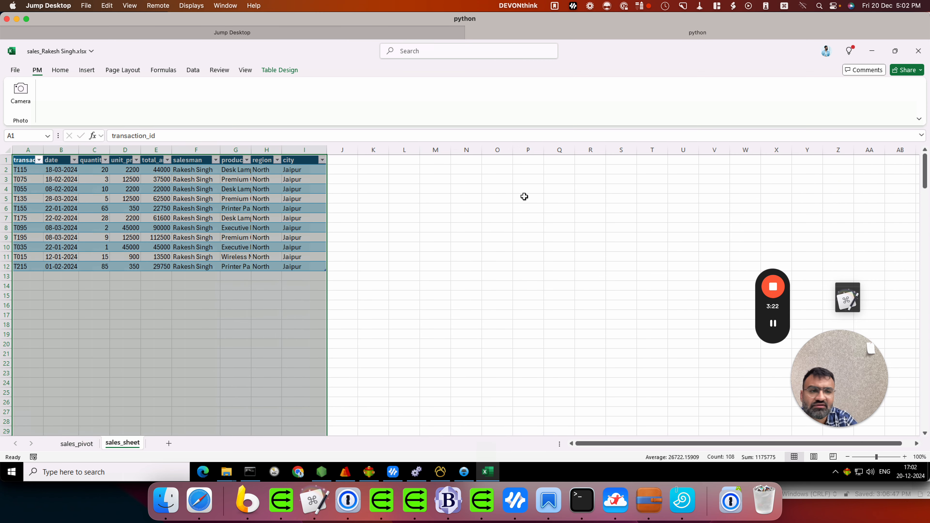
pyautogui.click(918, 51)
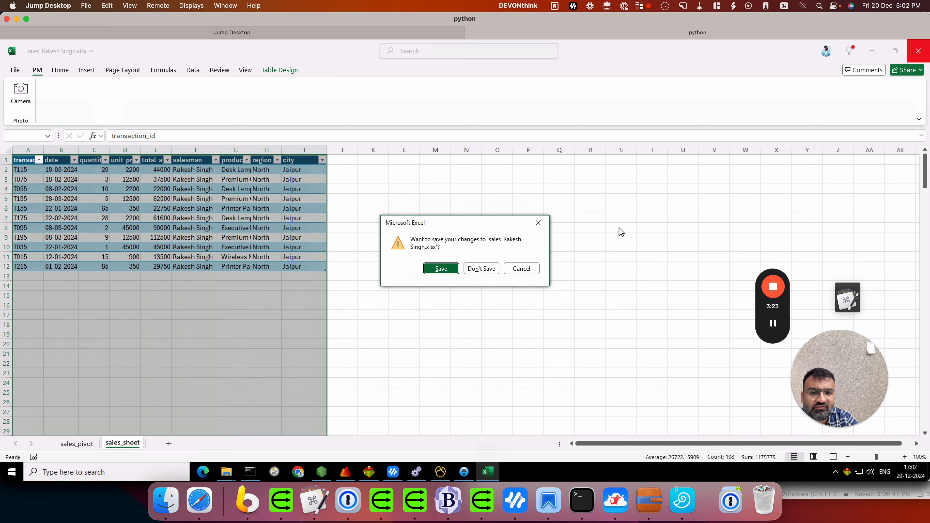
pyautogui.click(482, 268)
# Relink Transformer2's Create New File input from SALESMAN to REGION and confirm.
pyautogui.click(215, 216)
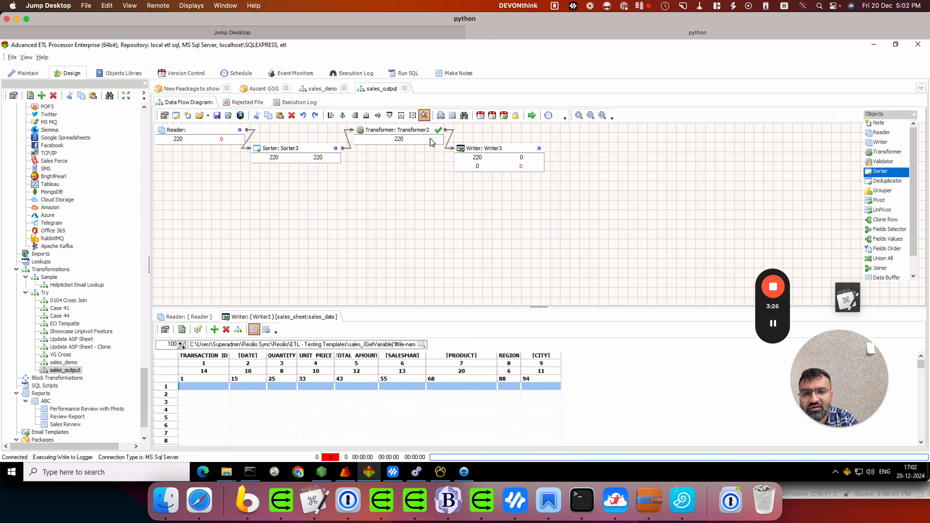
pyautogui.click(408, 131)
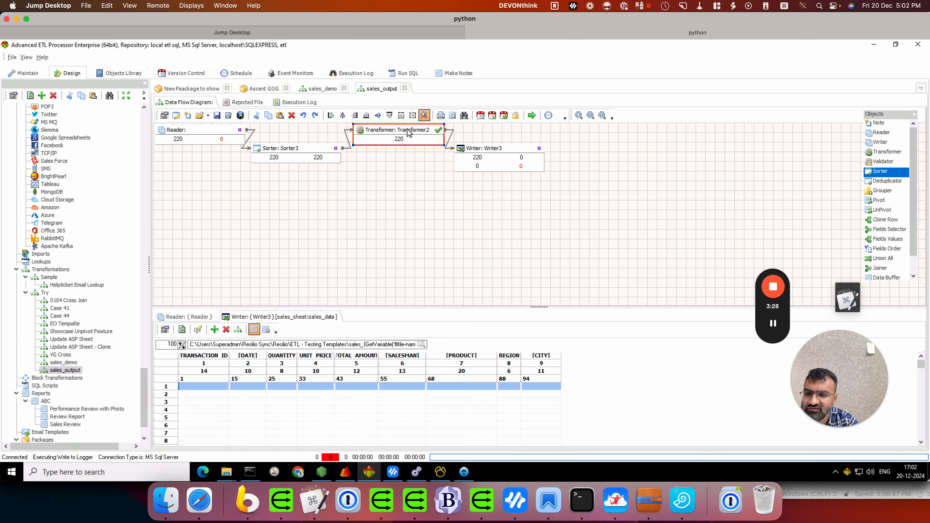
pyautogui.doubleClick(409, 133)
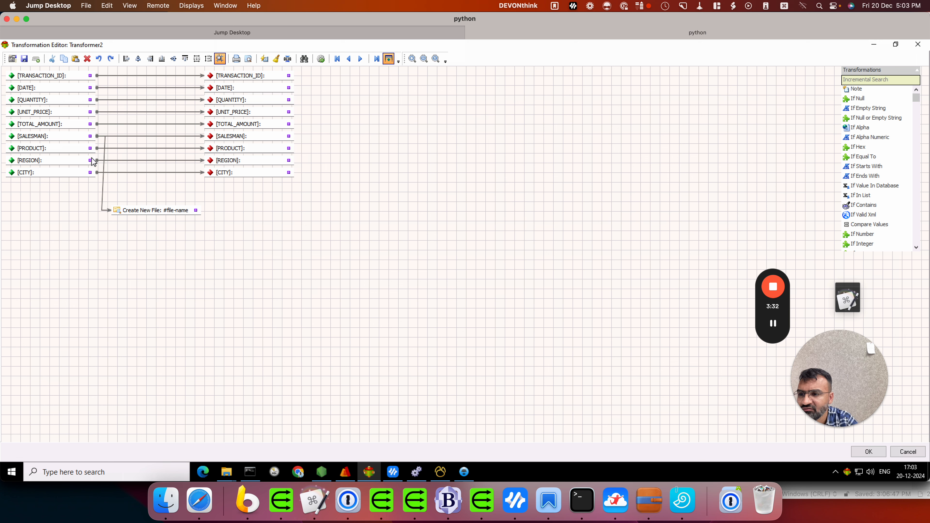
pyautogui.moveTo(92, 163); pyautogui.dragTo(121, 212)
pyautogui.moveTo(144, 220); pyautogui.dragTo(134, 220)
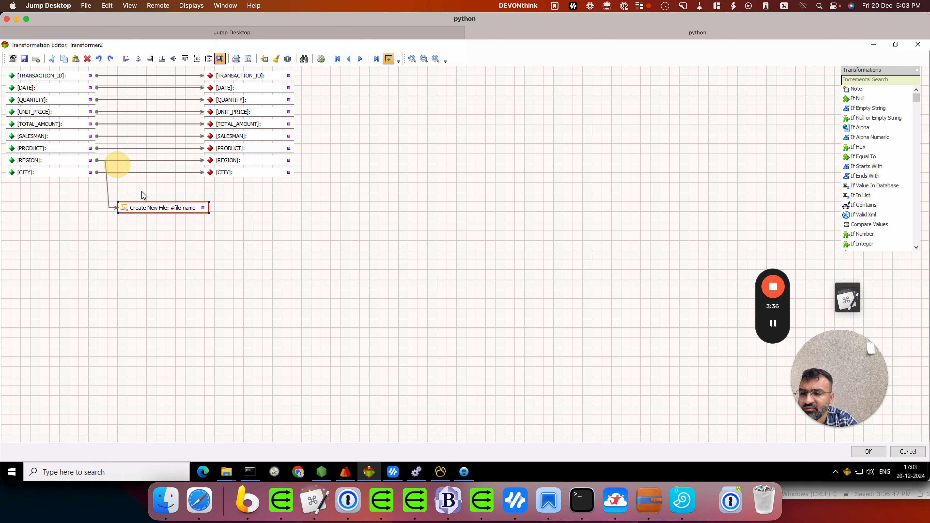
pyautogui.click(867, 452)
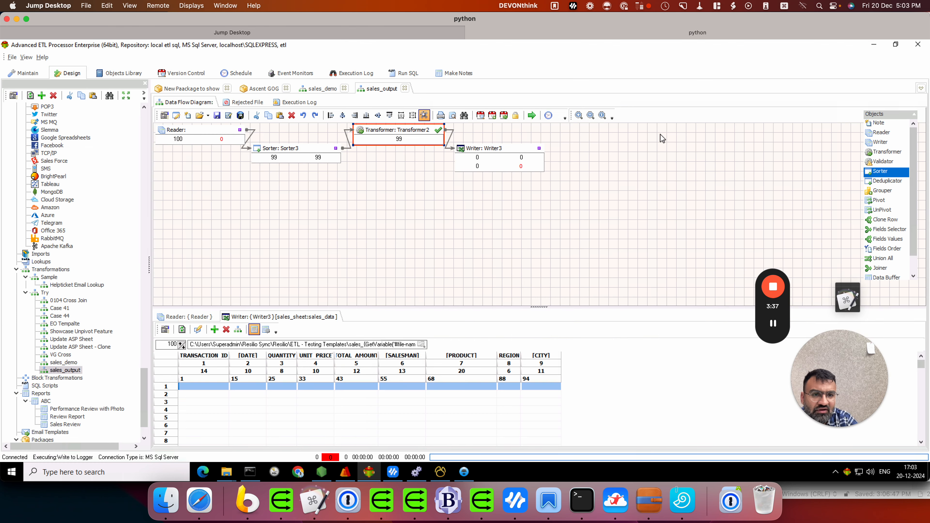
# Run the package to create the four regional files and open sales_West.xlsx.
pyautogui.click(535, 117)
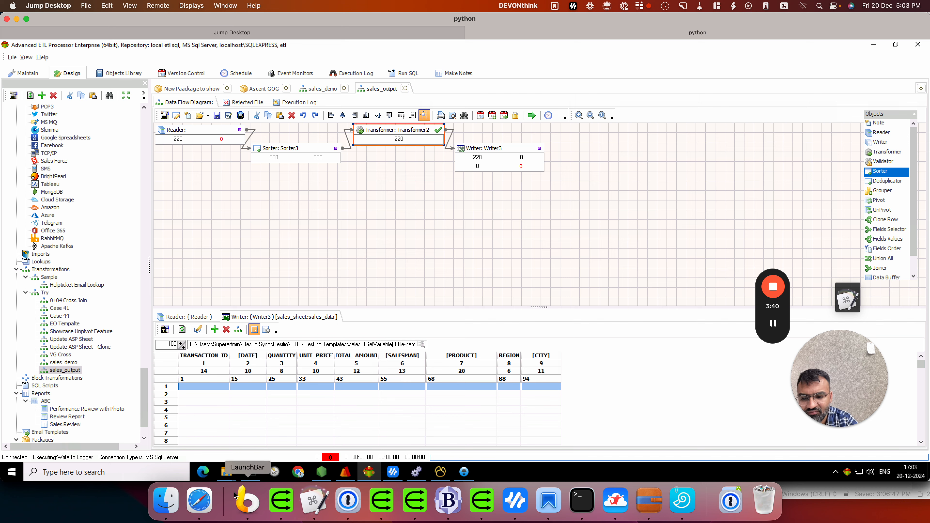
pyautogui.moveTo(226, 472)
pyautogui.click(500, 430)
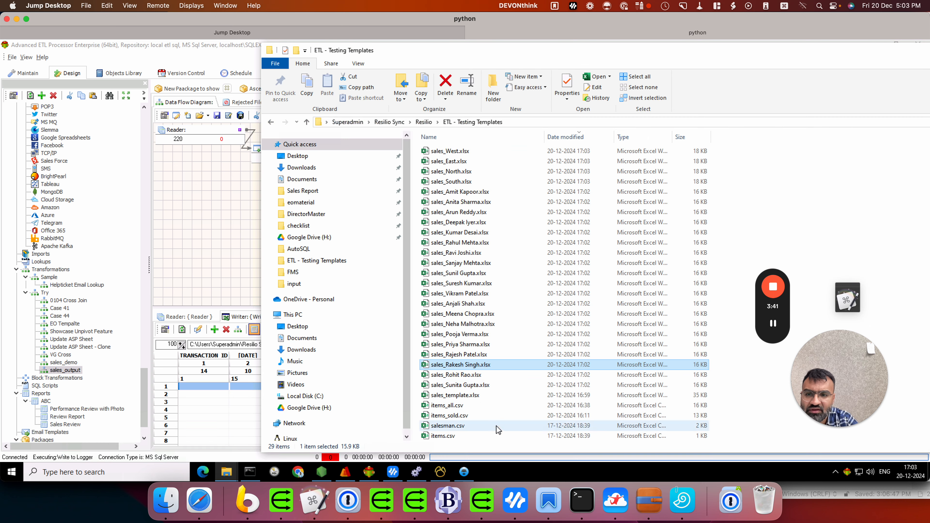
pyautogui.click(472, 152)
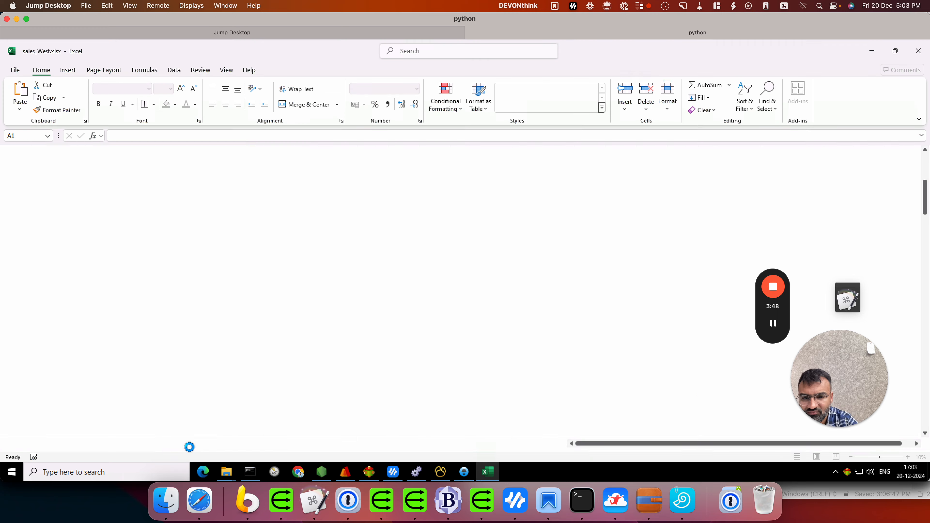
# Review the sales_pivot sheet of West sales by salesman and product, Grand Total ₹24,00,300.
pyautogui.click(89, 444)
pyautogui.scroll(1, 123, 263)
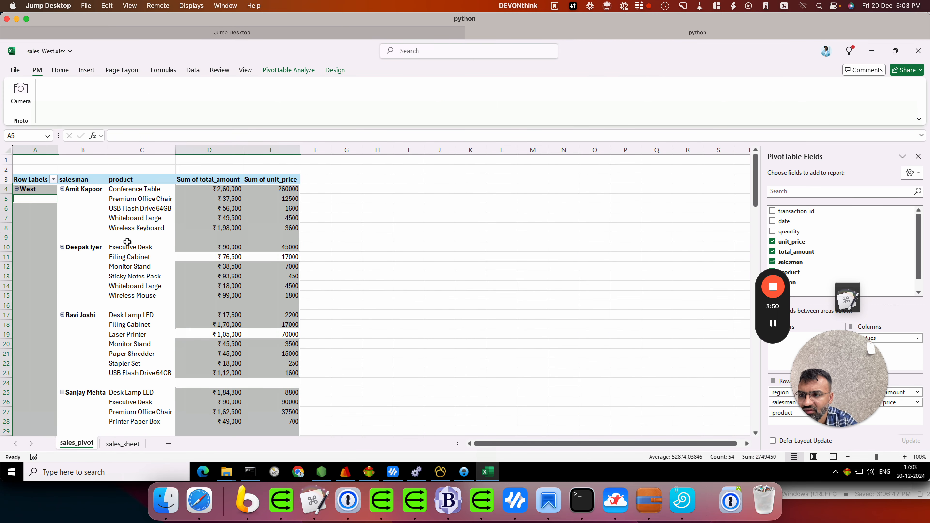
pyautogui.click(127, 238)
pyautogui.scroll(-7, 83, 214)
pyautogui.scroll(7, 78, 209)
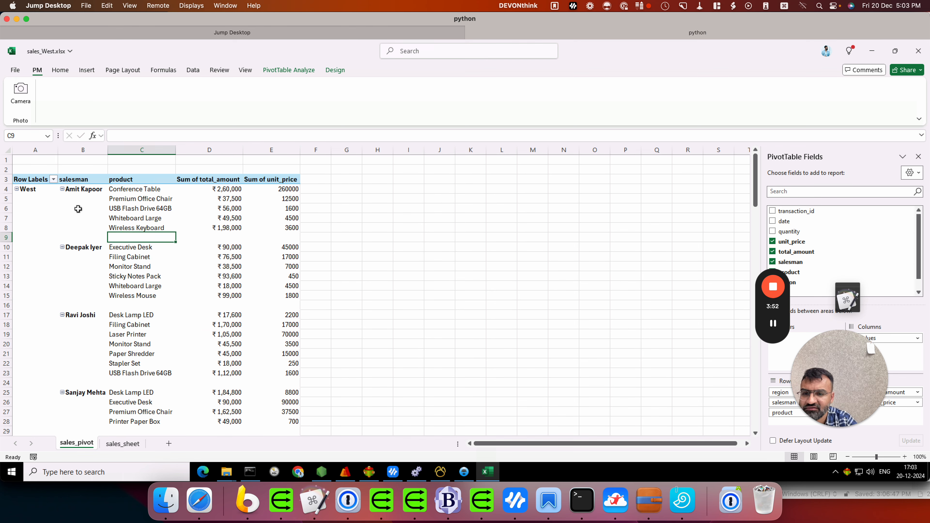
pyautogui.scroll(-5, 325, 223)
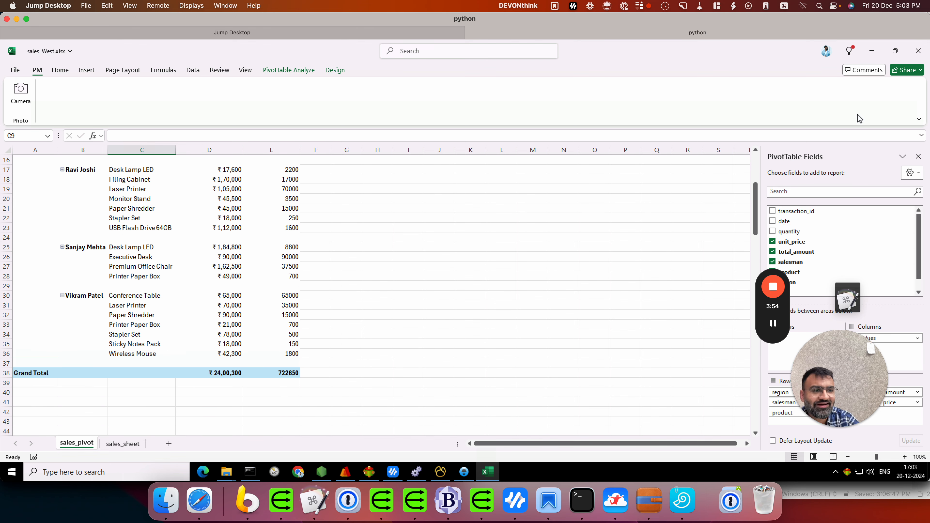